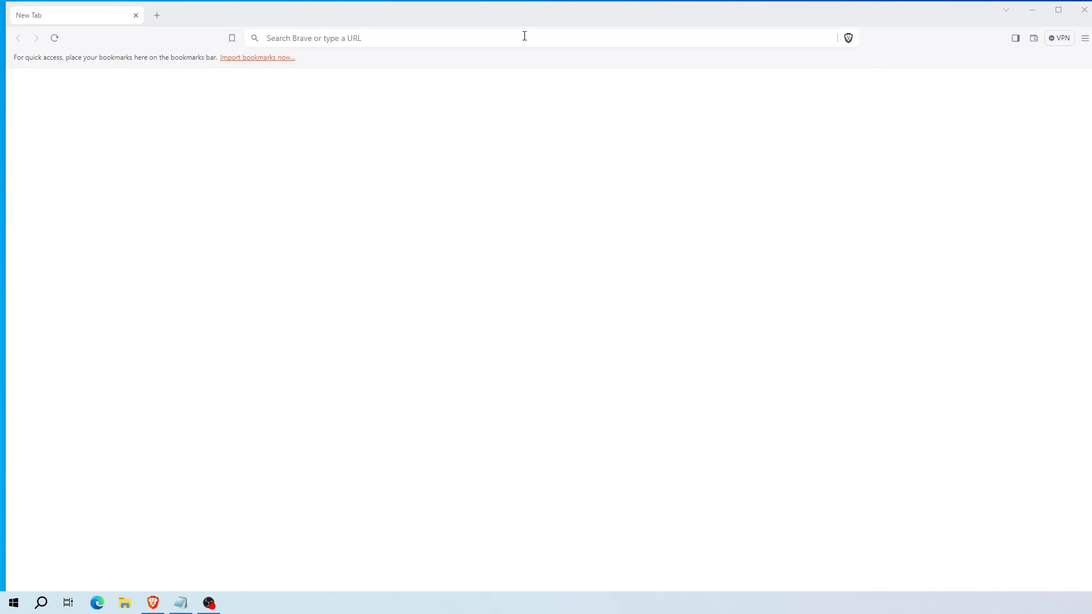
# Step: Search the web for 'virtualbox' and open Oracle's VirtualBox page
pyautogui.click(524, 35)
pyautogui.write('virtual')
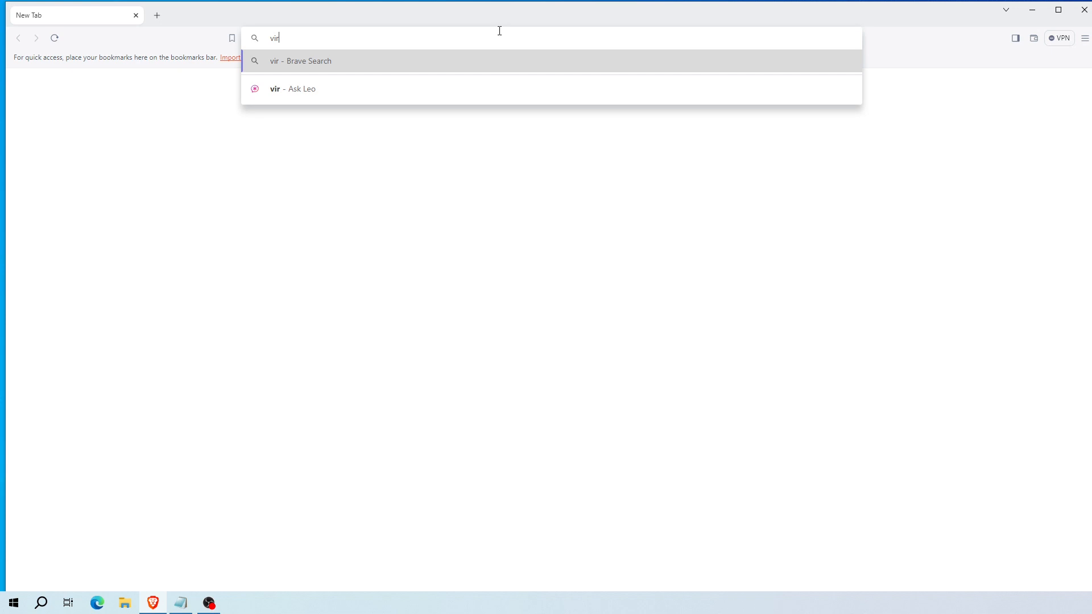
pyautogui.write('box')
pyautogui.press('Return')
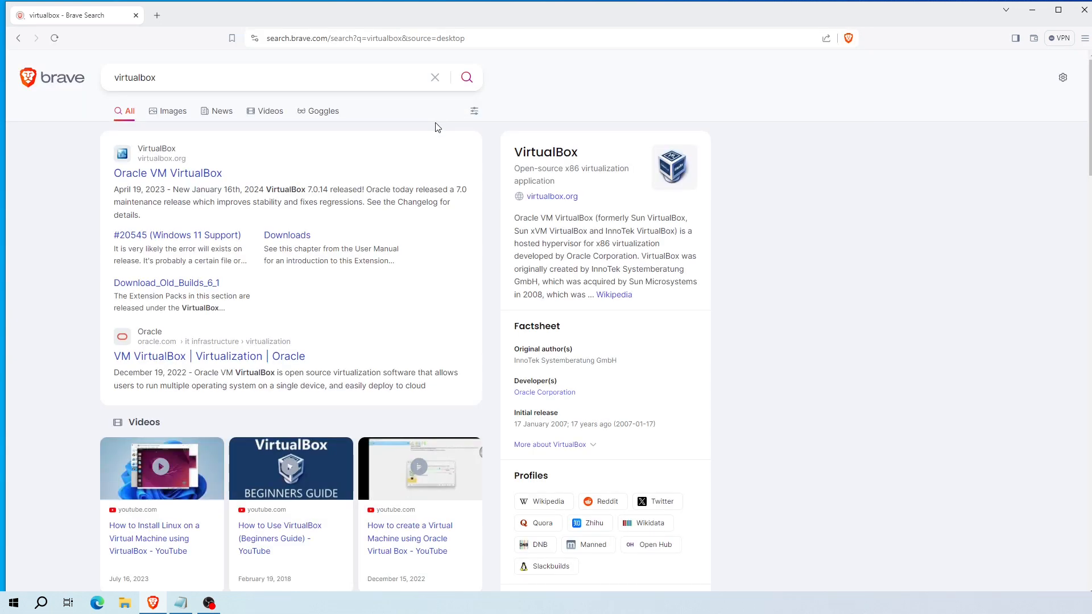
pyautogui.click(164, 356)
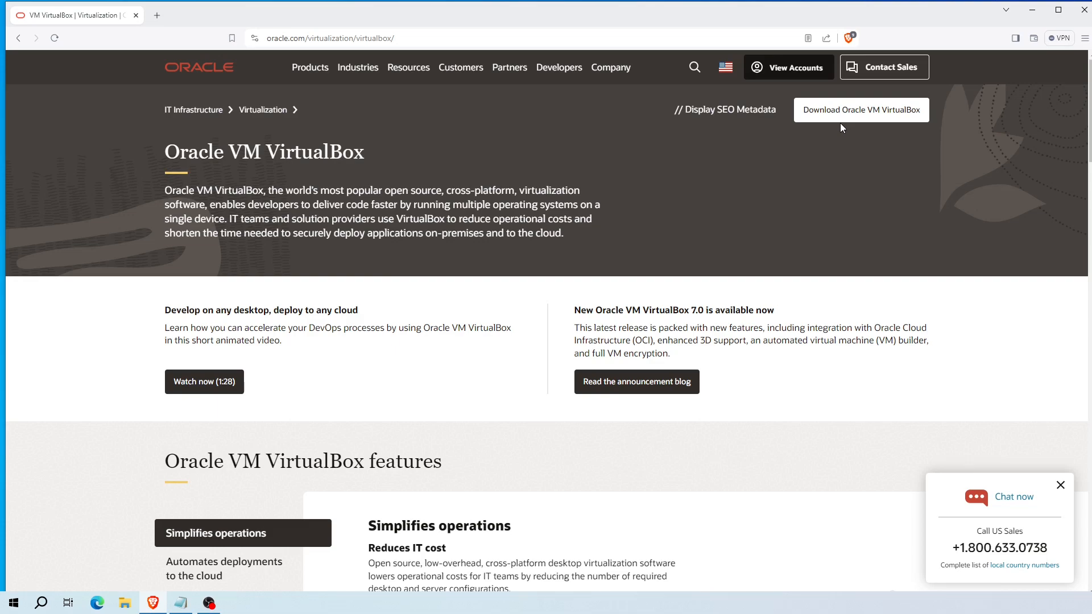
# Step: Download the VirtualBox 7.0.14 Windows installer to Downloads and show it in its folder
pyautogui.click(860, 110)
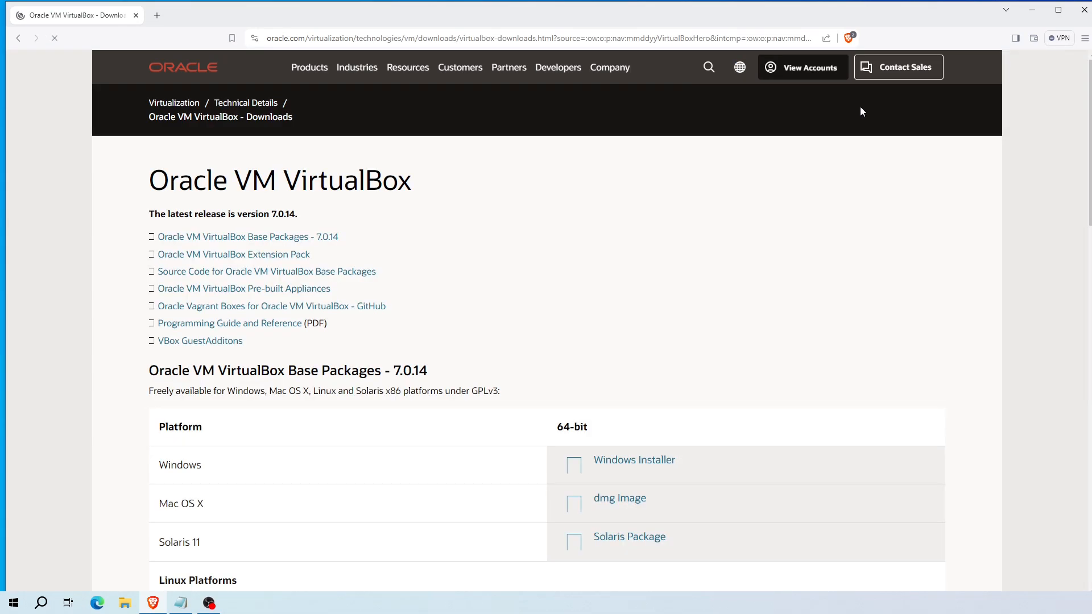
pyautogui.click(649, 464)
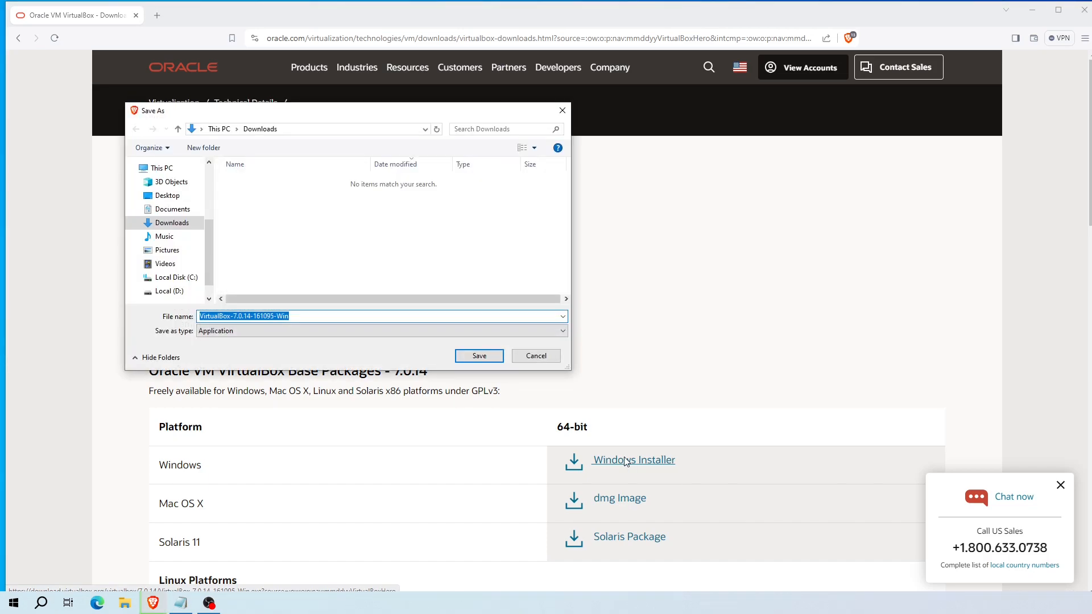
pyautogui.press('Return')
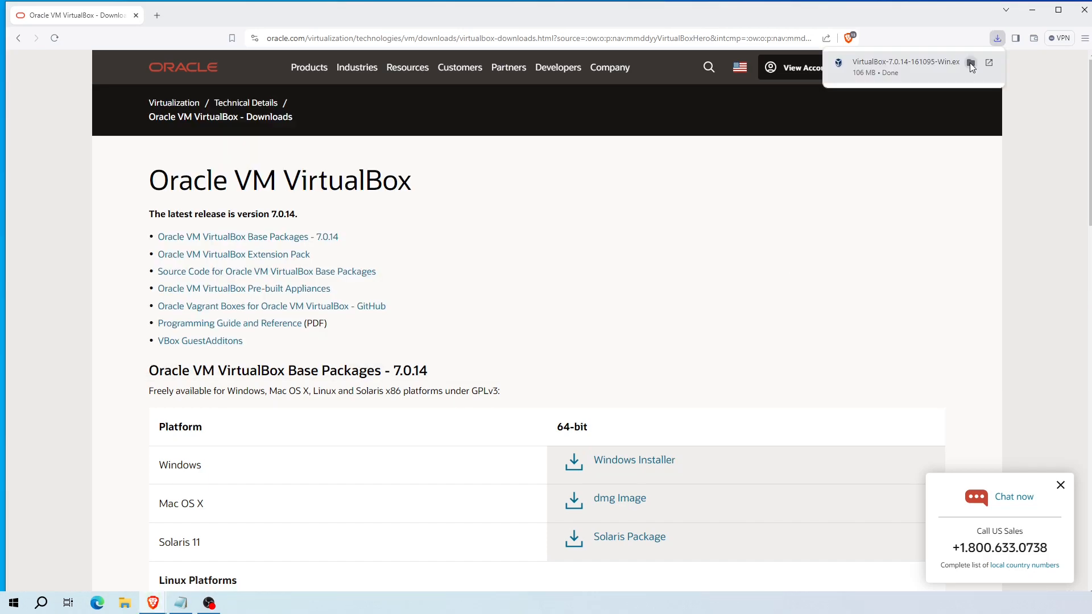
pyautogui.click(971, 64)
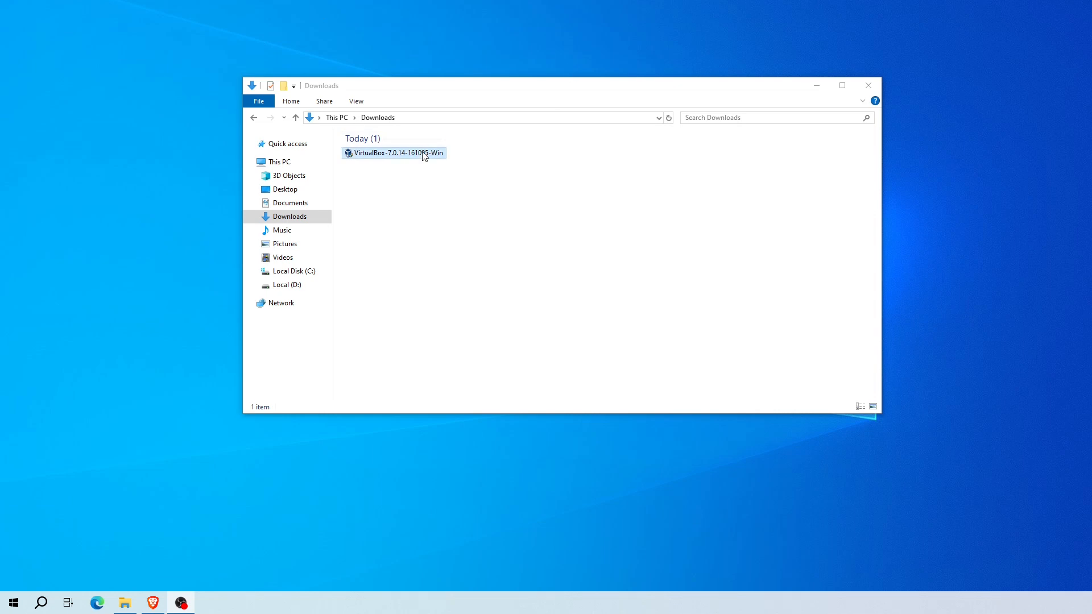
# Step: Launch the VirtualBox 7.0.14 installer and change its install folder to D:\Oracle
pyautogui.doubleClick(424, 154)
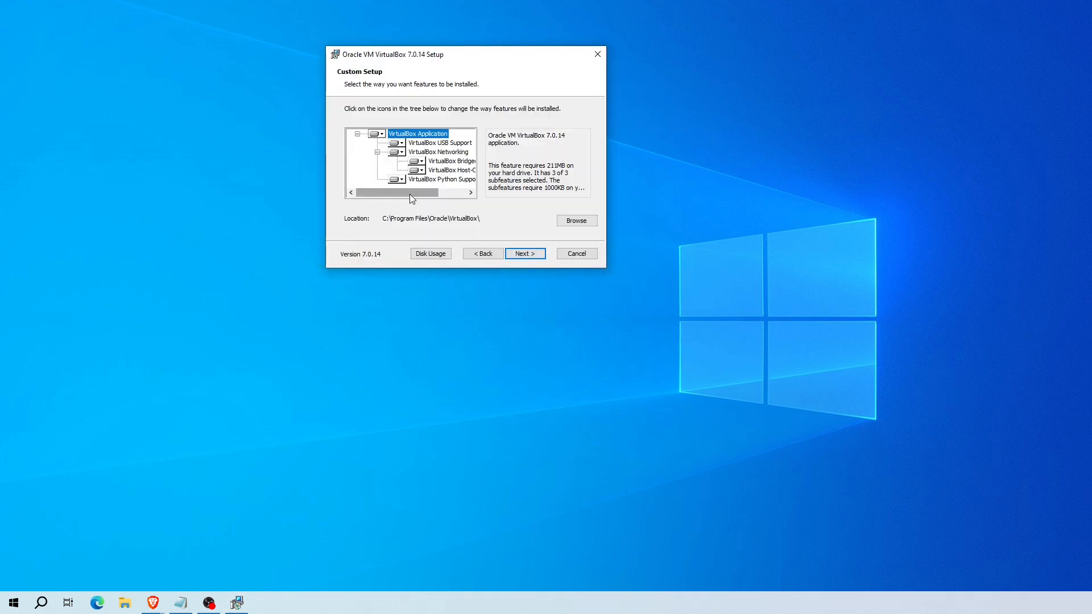
pyautogui.moveTo(410, 193); pyautogui.dragTo(354, 174)
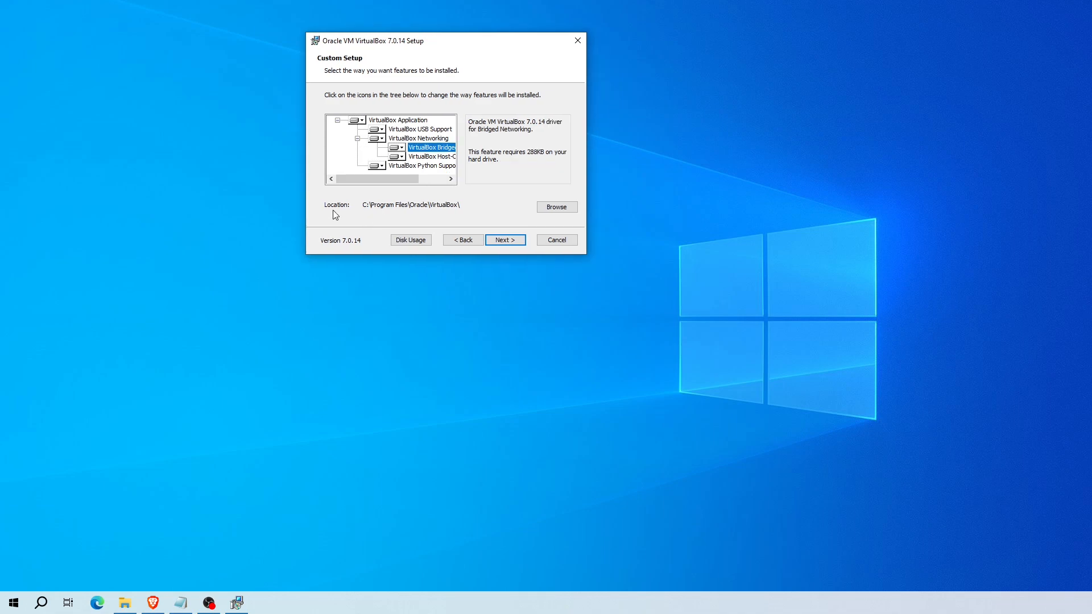
pyautogui.click(556, 207)
pyautogui.click(402, 291)
pyautogui.hotkey('ctrl', 'a')
pyautogui.write('D:\\')
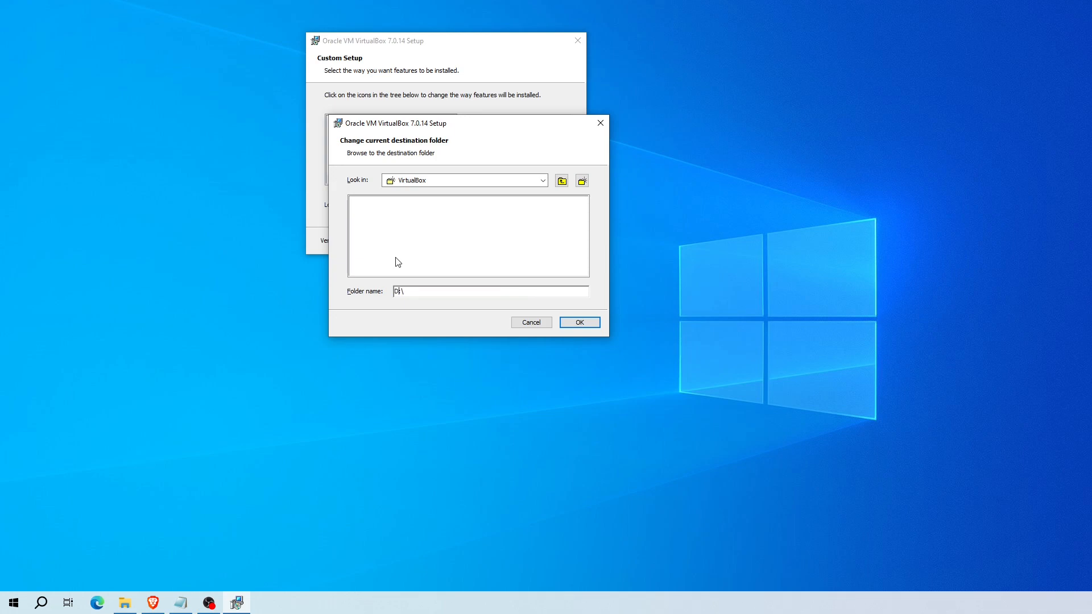
pyautogui.write('Oracle')
pyautogui.press('Return')
pyautogui.press('Return')
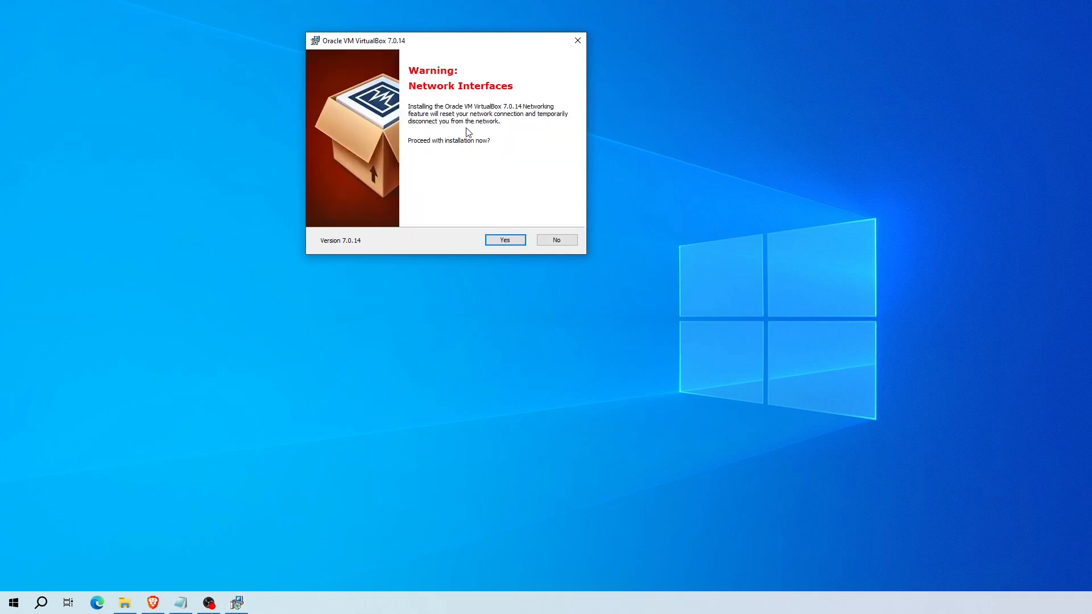
# Step: Accept the Network Interfaces and Missing Dependencies warnings, install VirtualBox 7.0.14, and finish setup
pyautogui.click(505, 240)
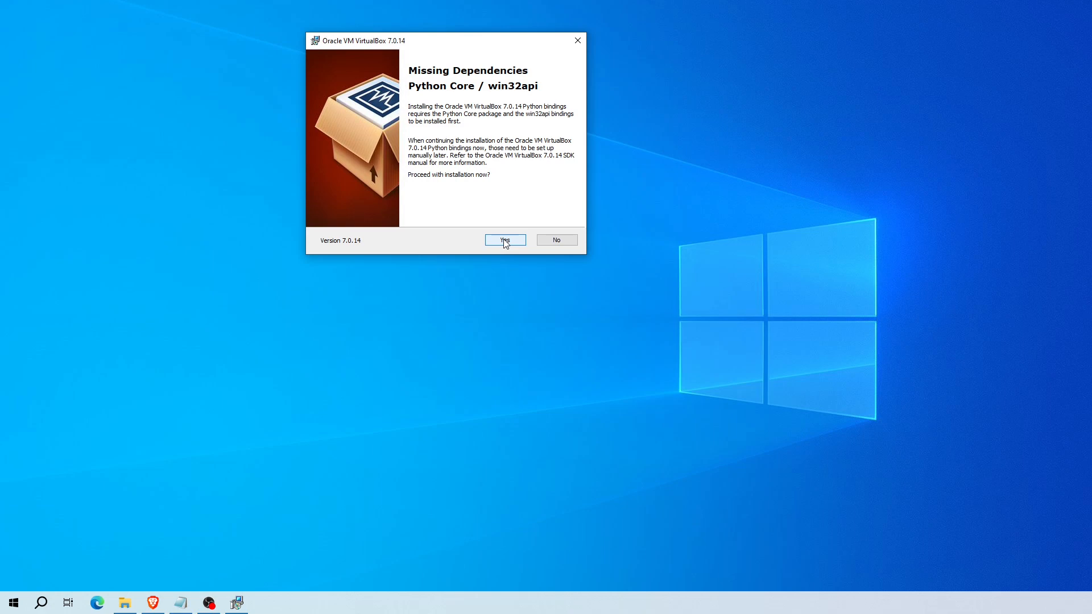
pyautogui.click(505, 241)
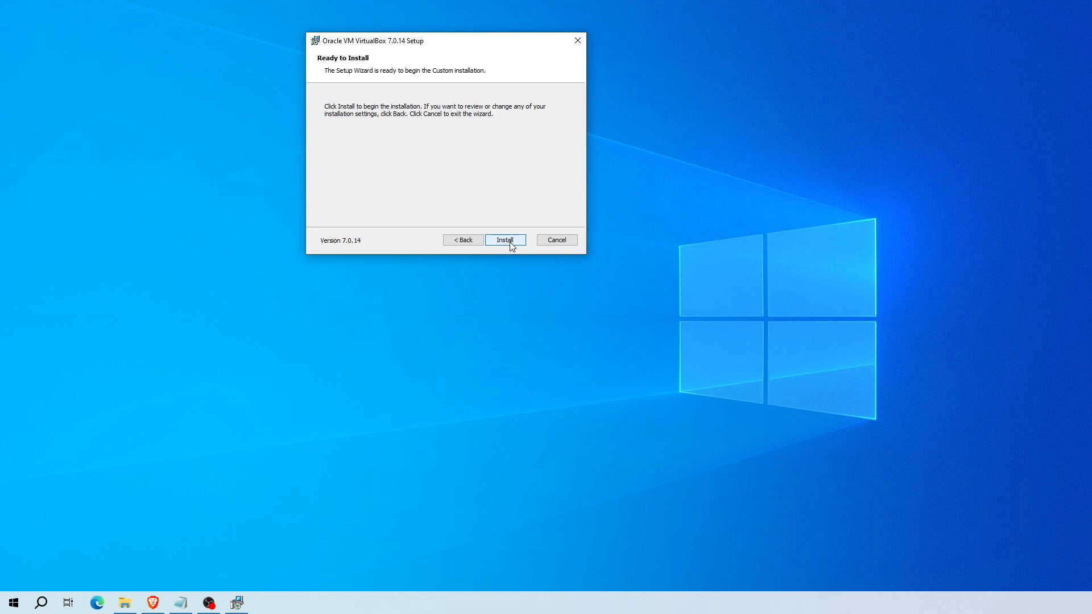
pyautogui.click(510, 242)
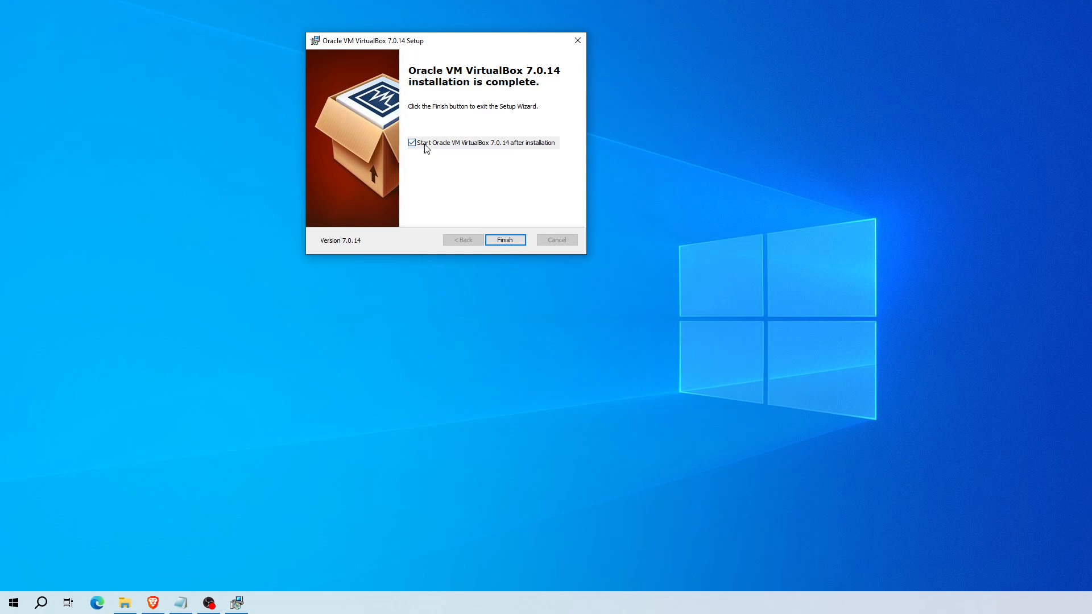
pyautogui.click(504, 240)
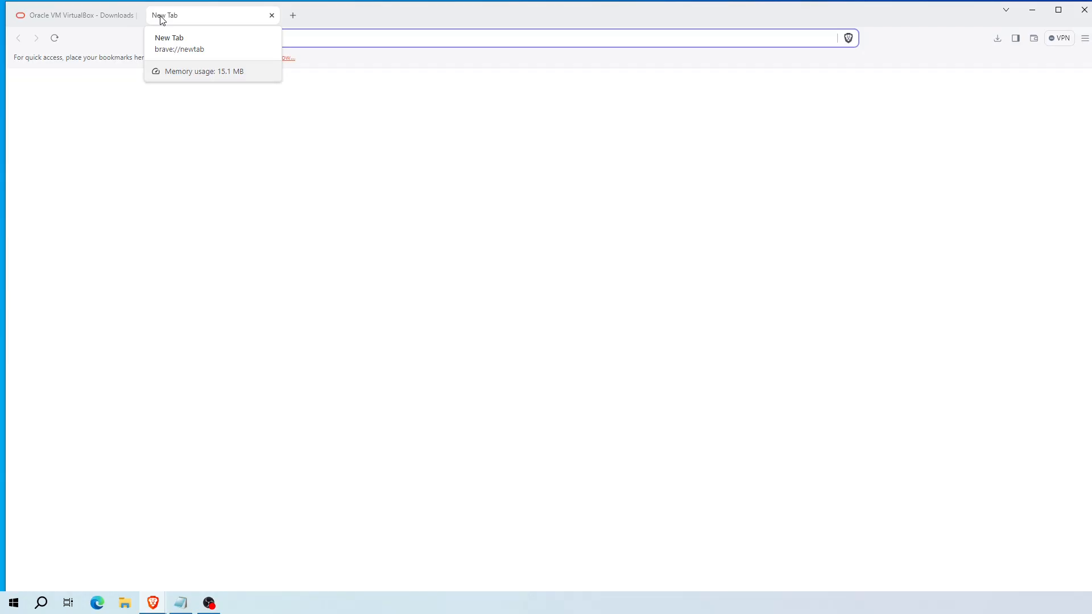
# Step: Search for 'debian' and save the 64-bit debian-12.4.0-amd64-netinst ISO to Downloads
pyautogui.write('debian')
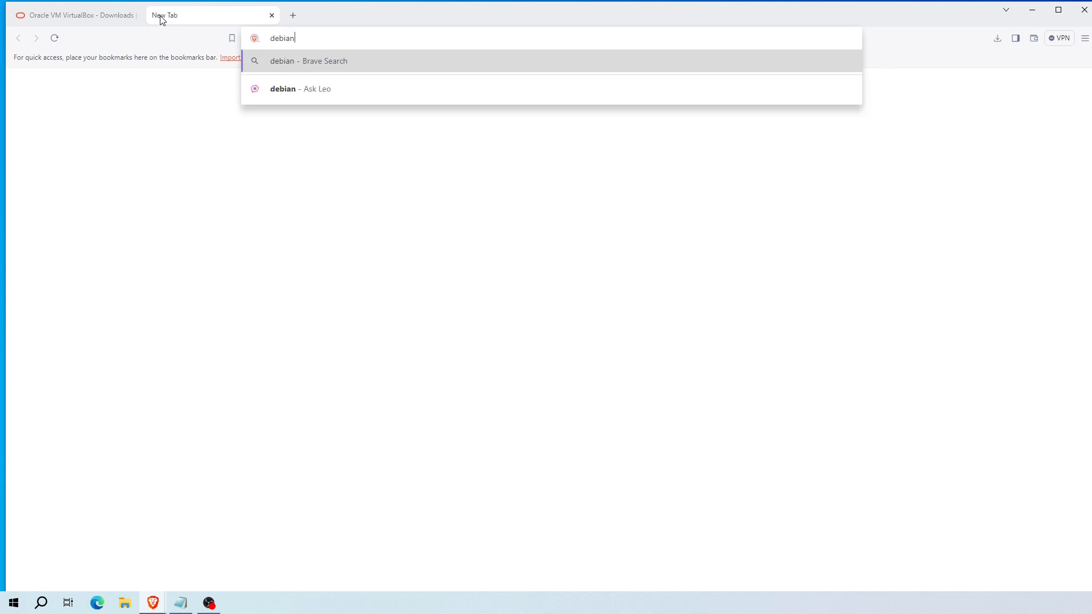
pyautogui.press('Return')
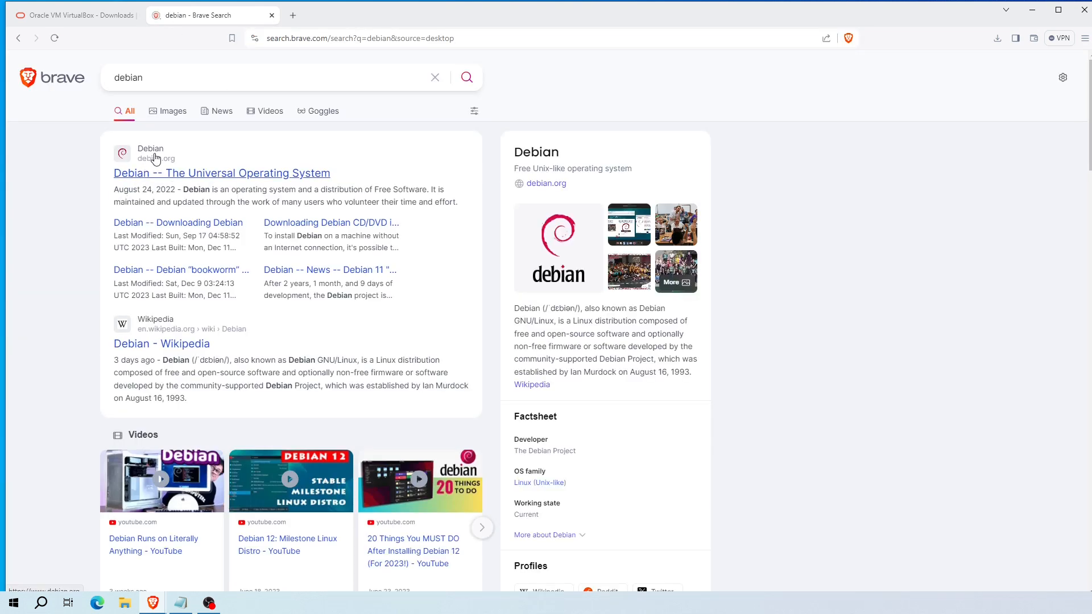
pyautogui.click(144, 163)
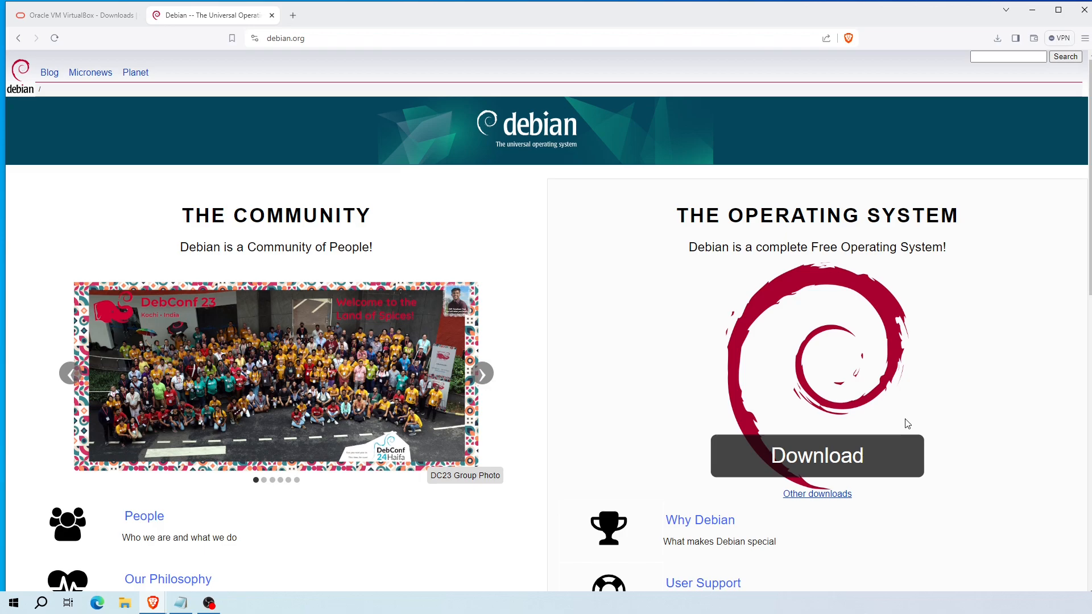
pyautogui.click(824, 500)
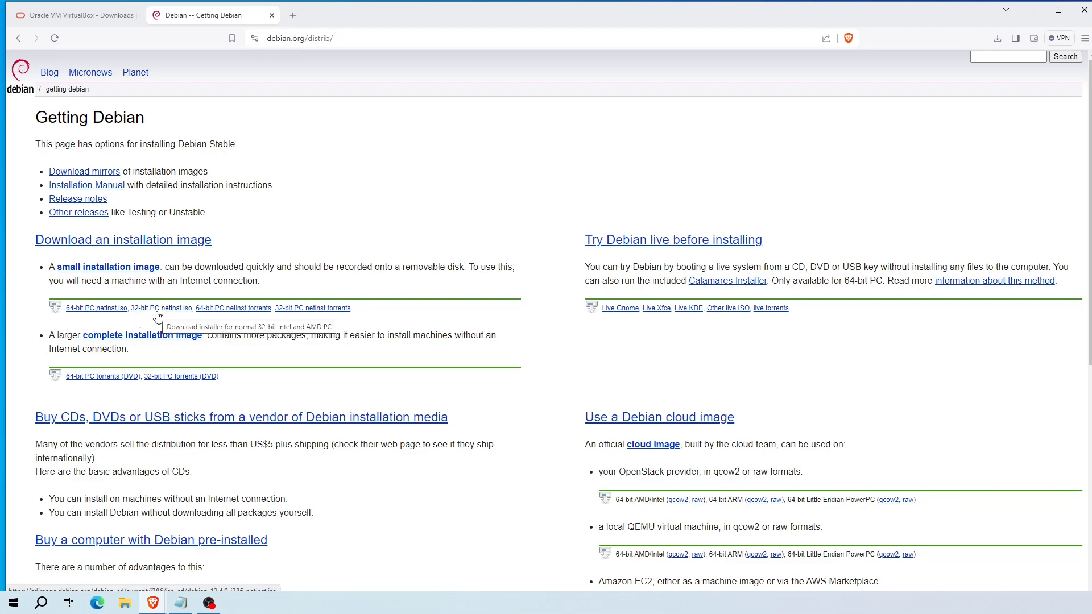
pyautogui.click(93, 307)
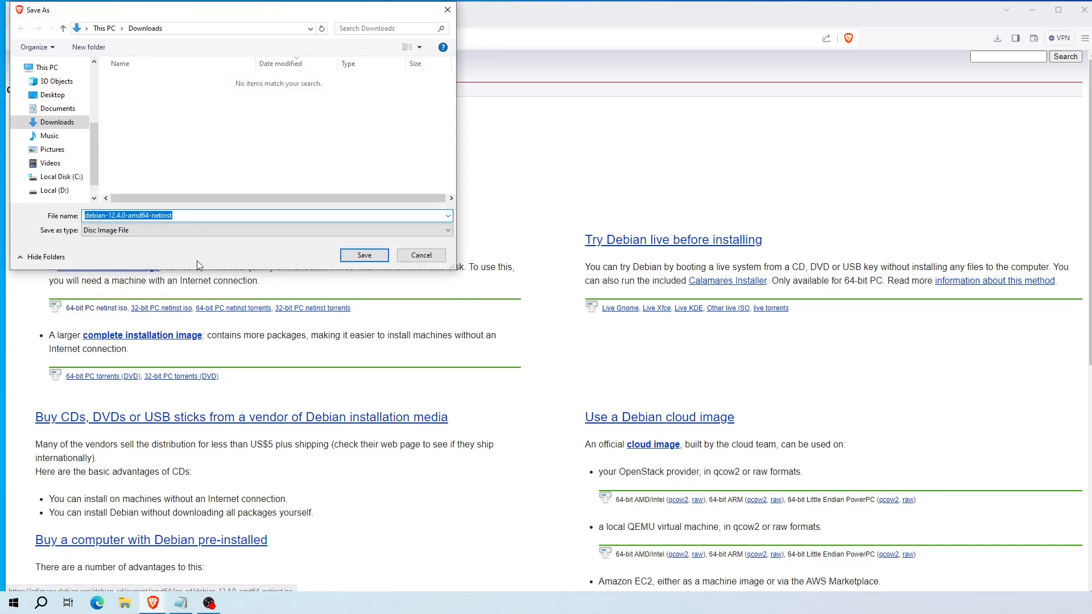
pyautogui.click(364, 256)
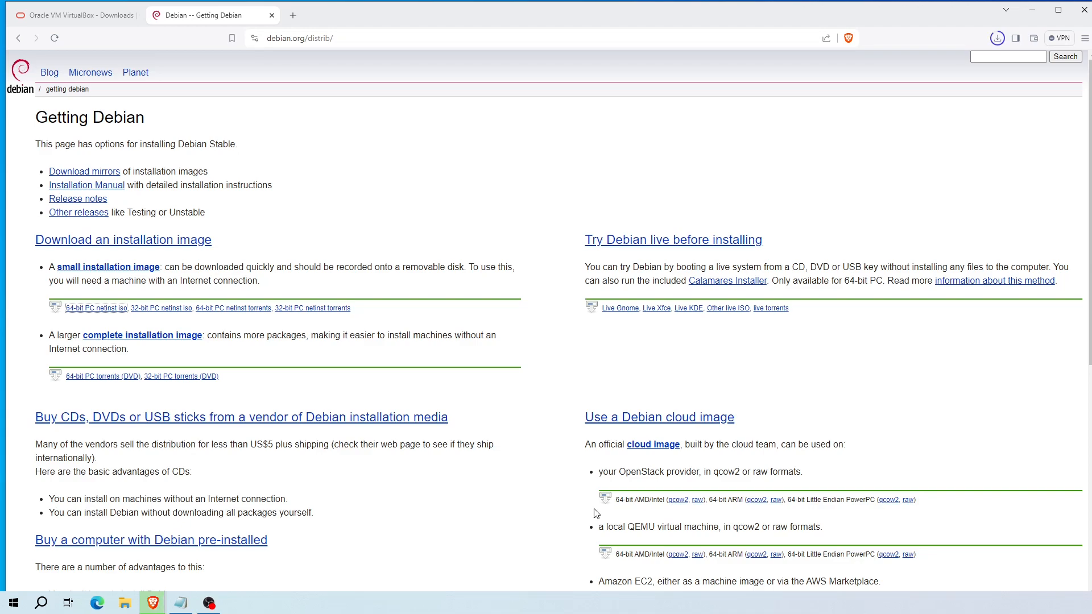
# Step: Bring the Brave window forward and minimise it to reveal the desktop
pyautogui.click(1, 4)
pyautogui.moveTo(455, 312); pyautogui.dragTo(671, 199)
pyautogui.click(829, 195)
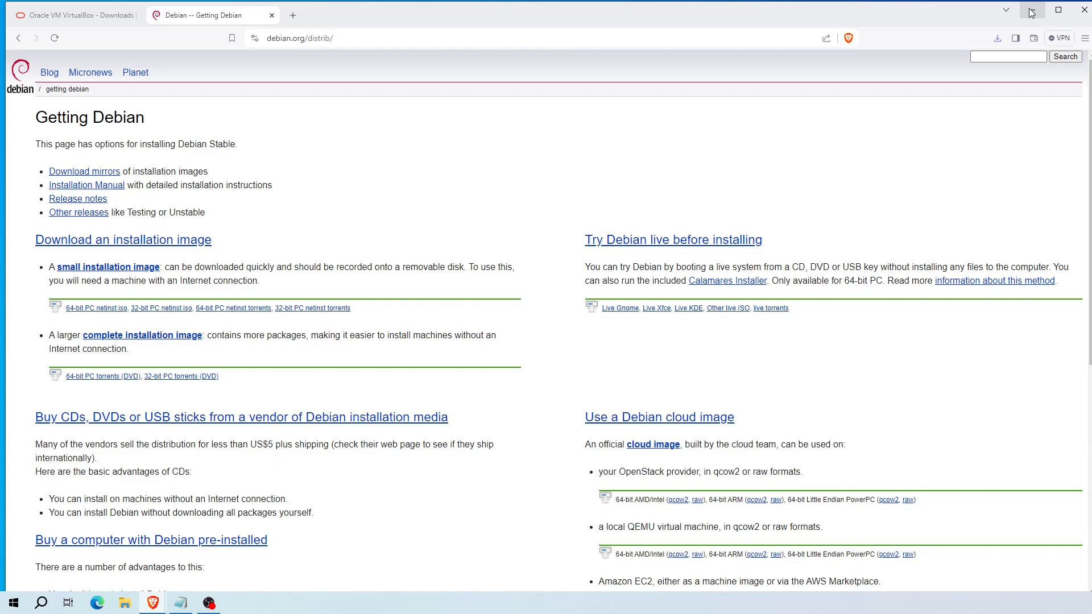
pyautogui.click(1032, 12)
# Step: Launch VirtualBox and start a new machine named DebianVM in folder D:\DebianOS
pyautogui.press('super')
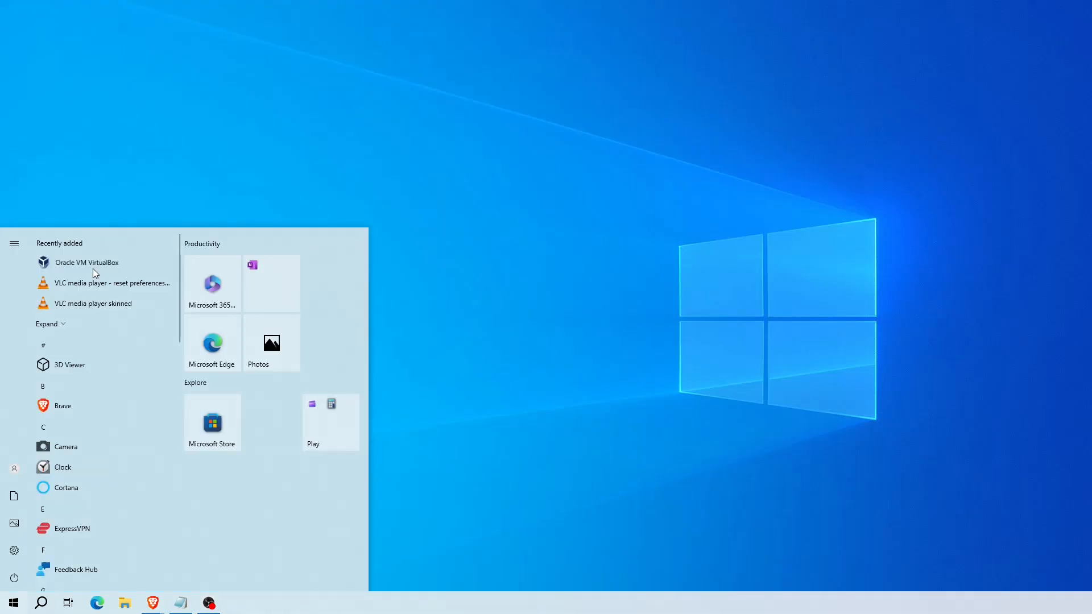
pyautogui.click(93, 268)
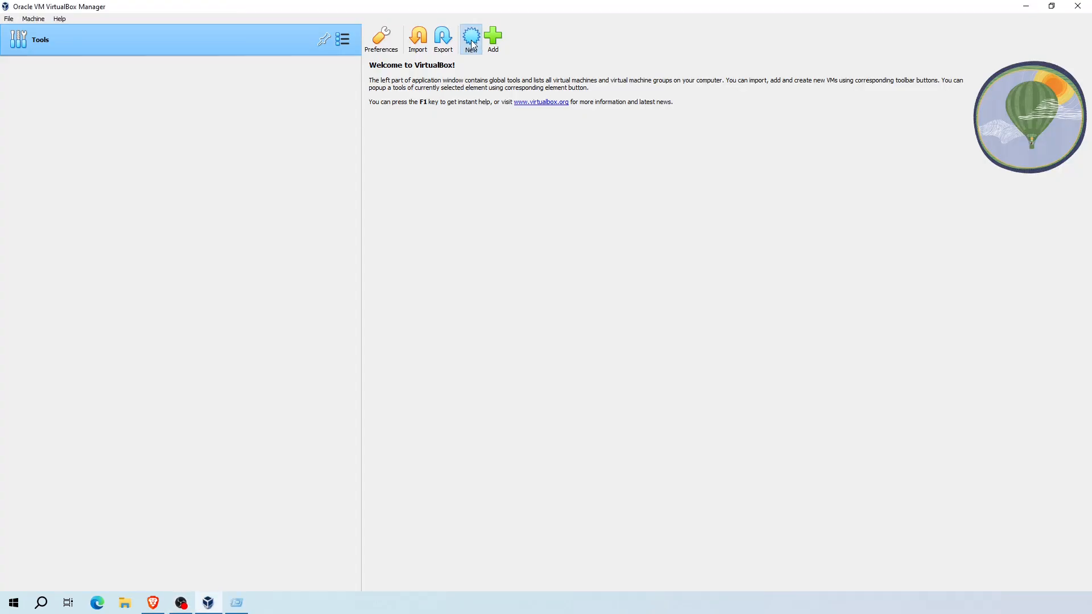
pyautogui.click(471, 41)
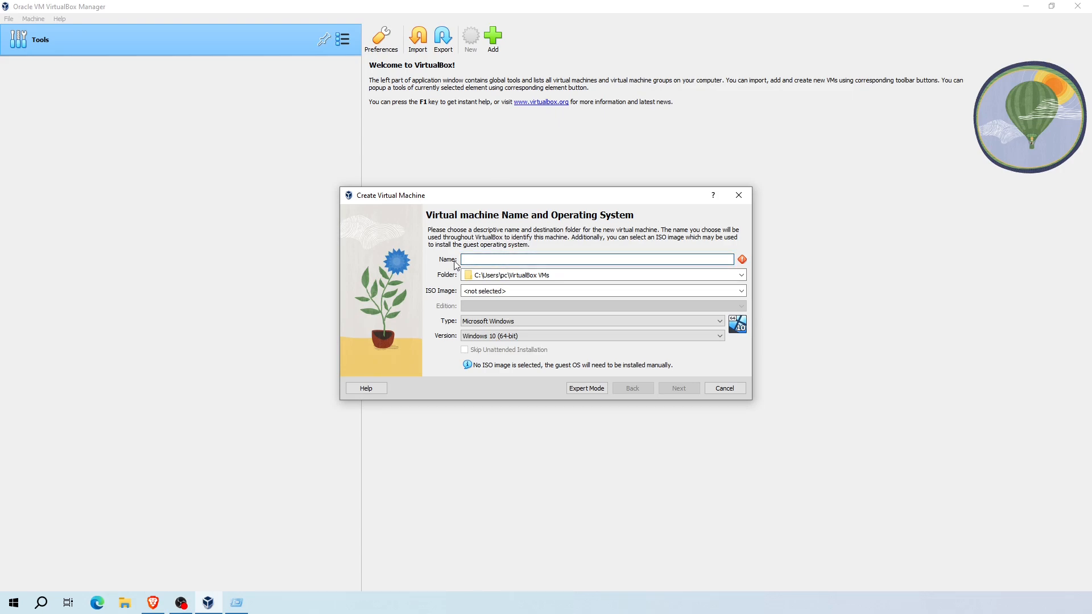
pyautogui.write('De')
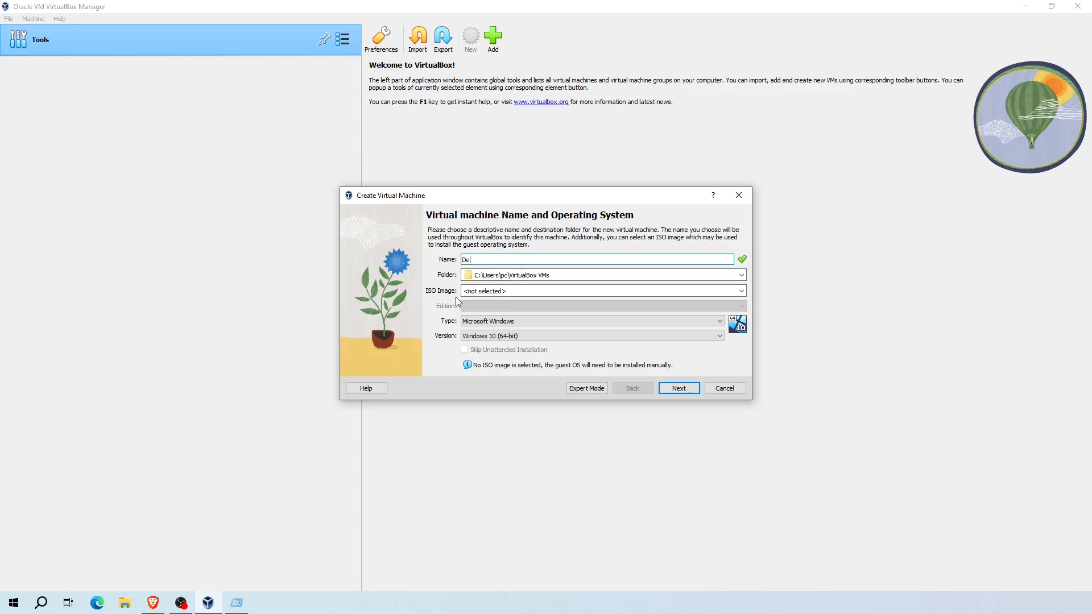
pyautogui.write('bianVM')
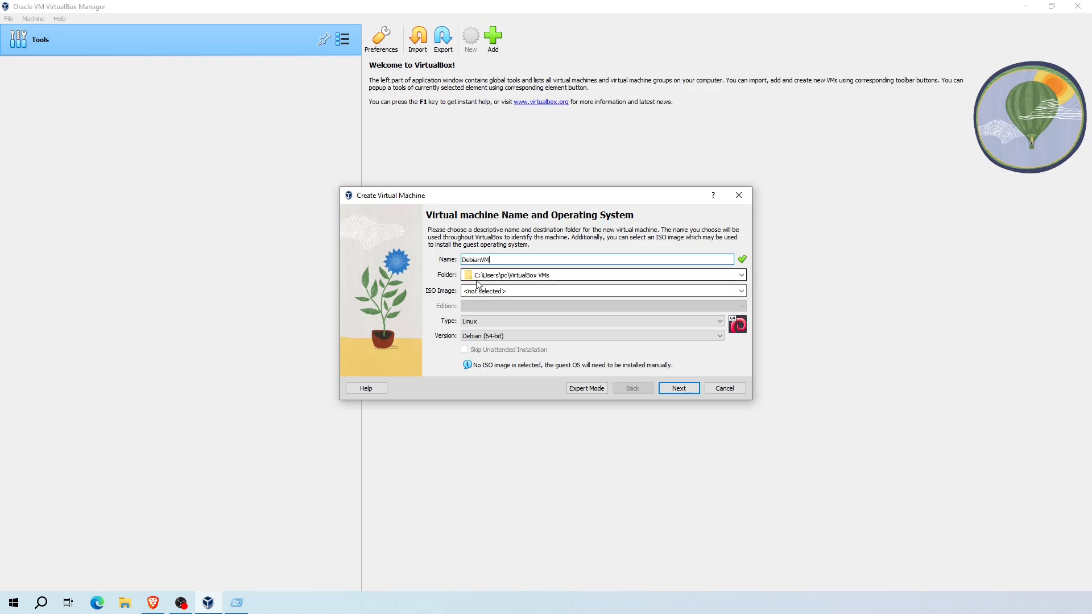
pyautogui.tripleClick(505, 277)
pyautogui.write('D:\\')
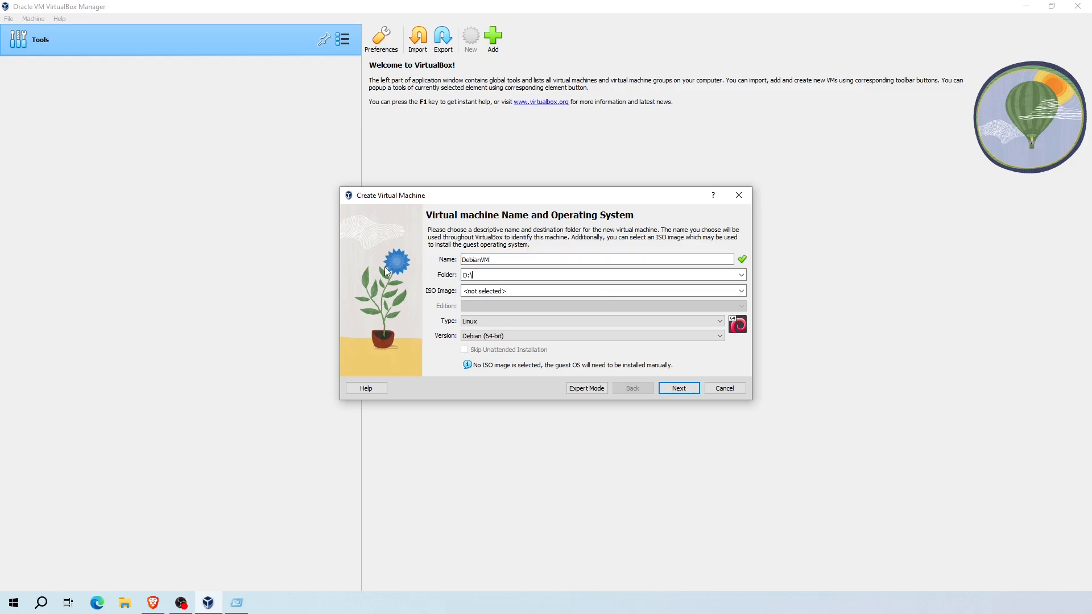
pyautogui.write('DebianOS')
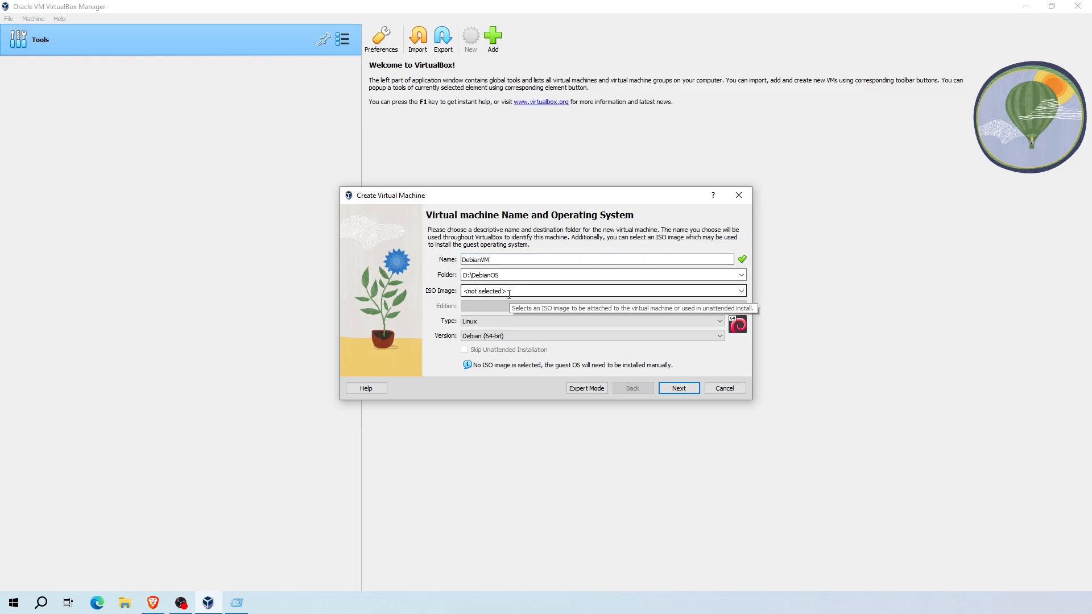
# Step: Attach debian-12.4.0-amd64-netinst.iso as the new machine's ISO image
pyautogui.click(741, 291)
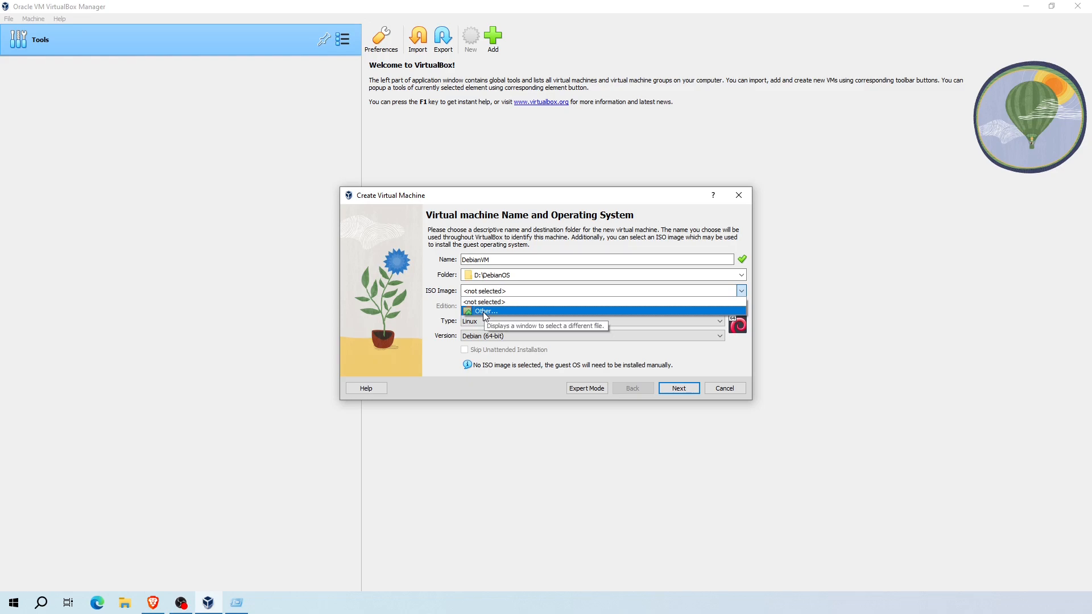
pyautogui.click(484, 291)
pyautogui.click(483, 291)
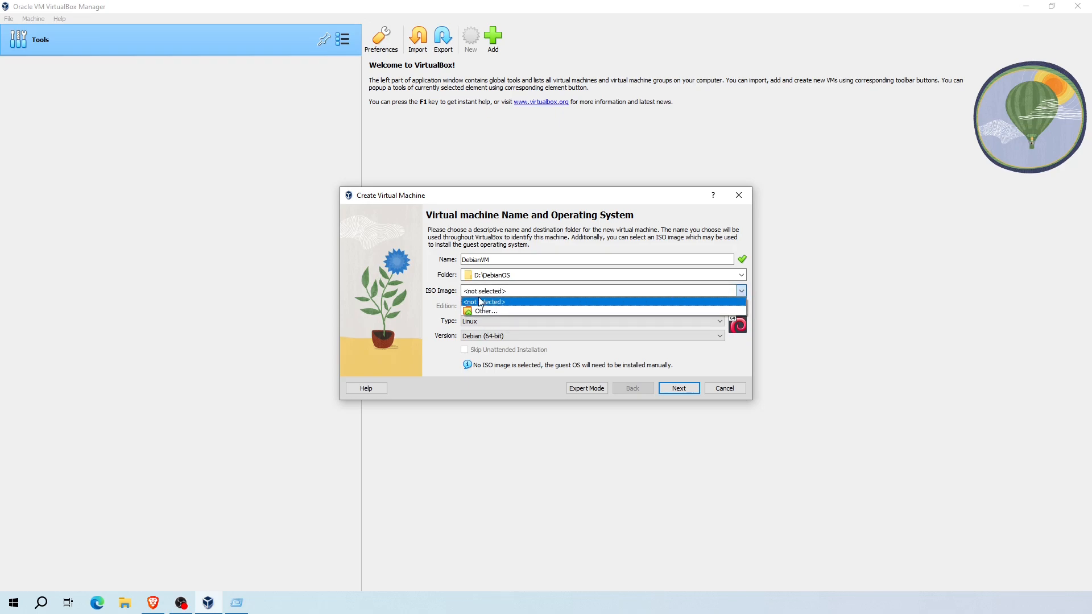
pyautogui.click(481, 311)
pyautogui.click(465, 316)
pyautogui.doubleClick(464, 316)
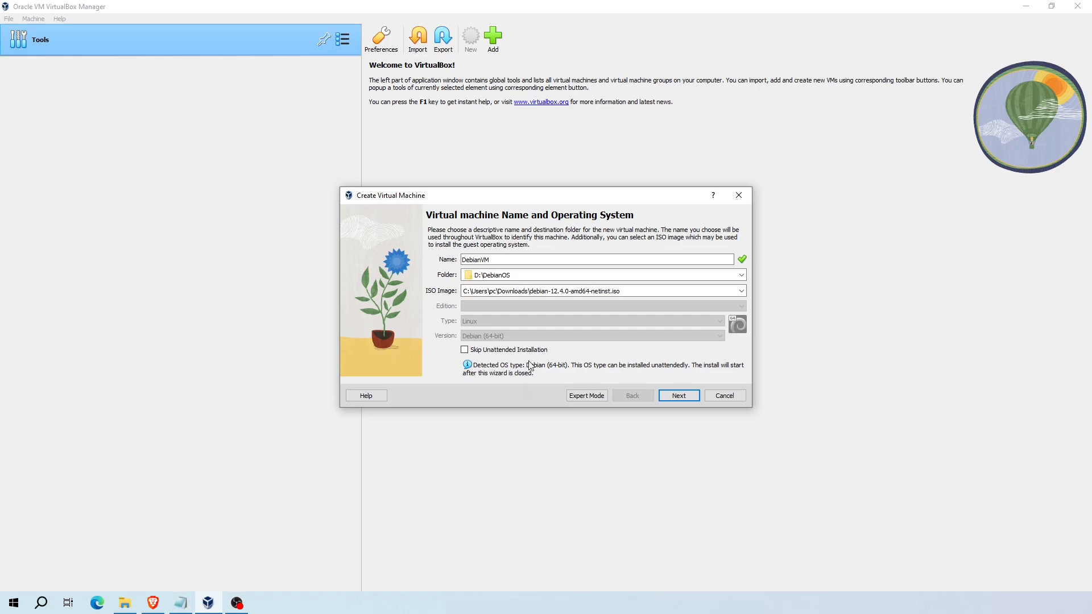
# Step: Set the unattended install username to user1 and enter a new password in both fields
pyautogui.click(680, 397)
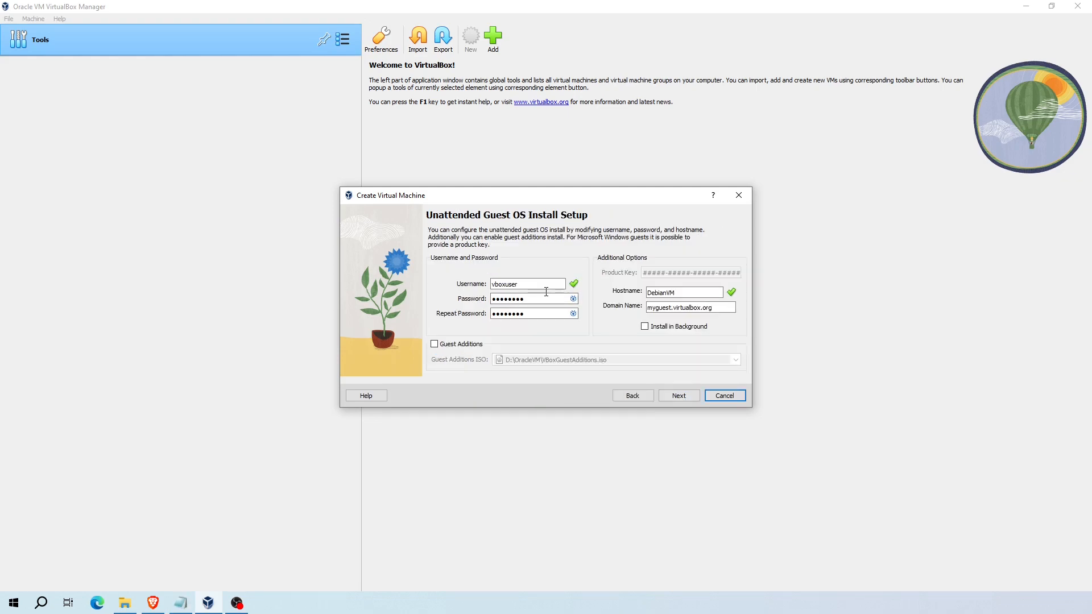
pyautogui.doubleClick(504, 284)
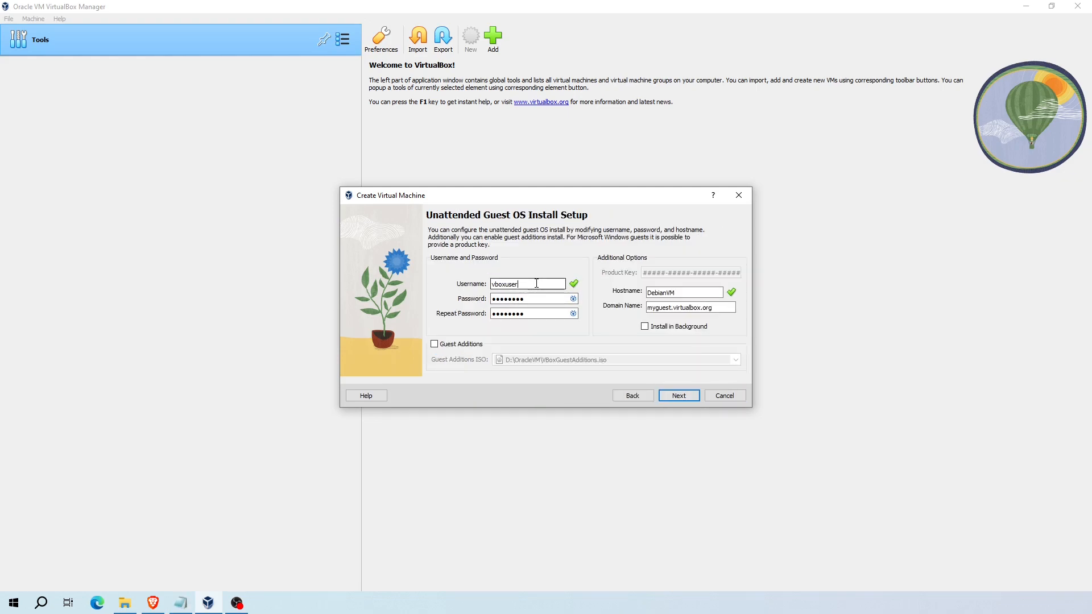
pyautogui.write('user1')
pyautogui.moveTo(538, 298); pyautogui.dragTo(472, 314)
pyautogui.write('●●●●●●●●')
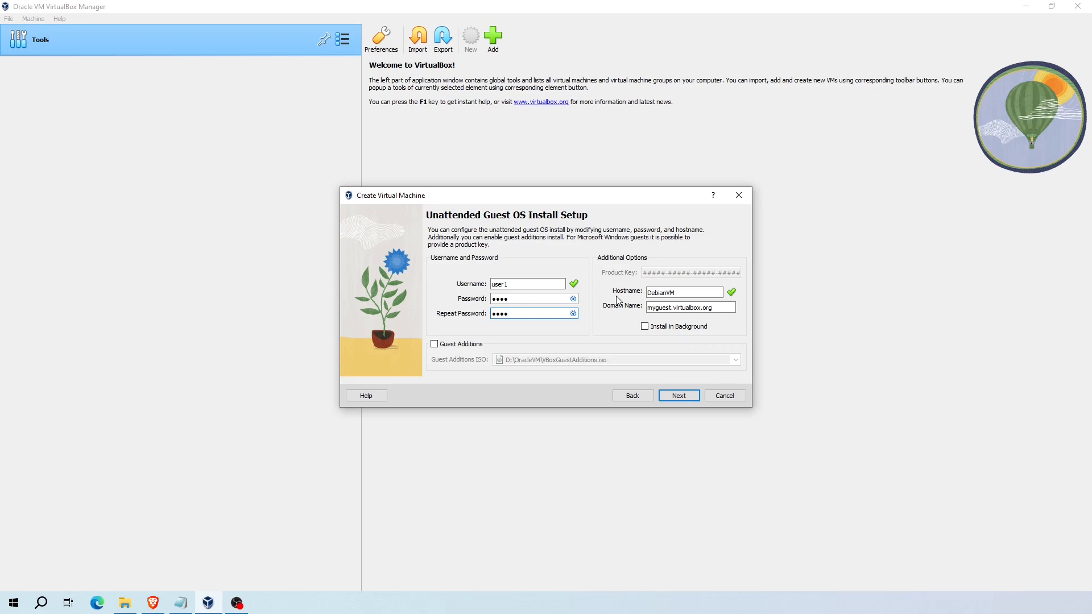
pyautogui.click(679, 396)
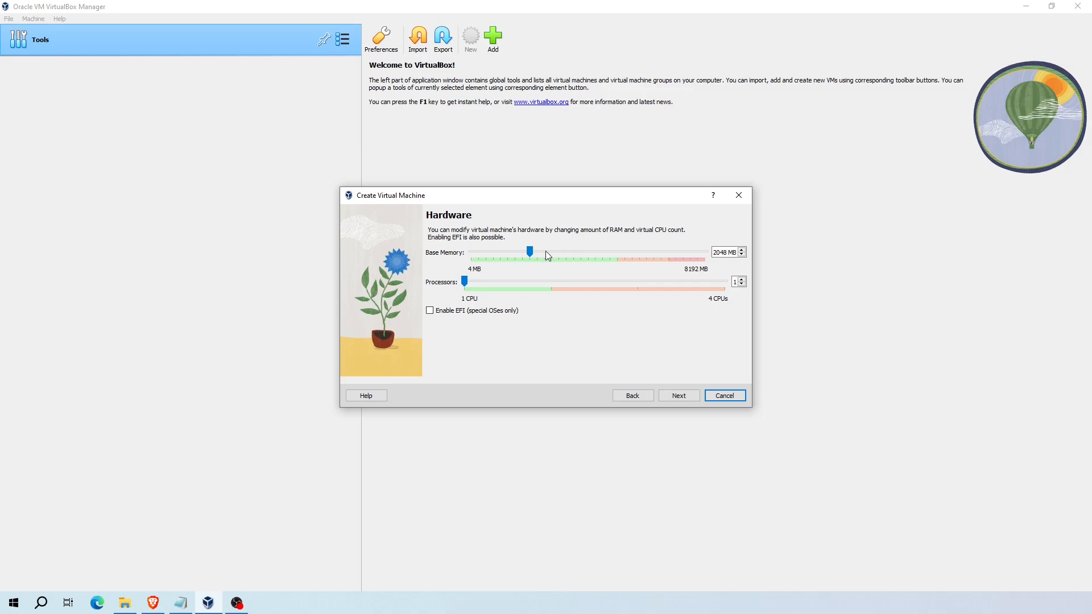
# Step: Give DebianVM 3112 MB of base memory and 2 processors
pyautogui.moveTo(531, 254); pyautogui.dragTo(561, 253)
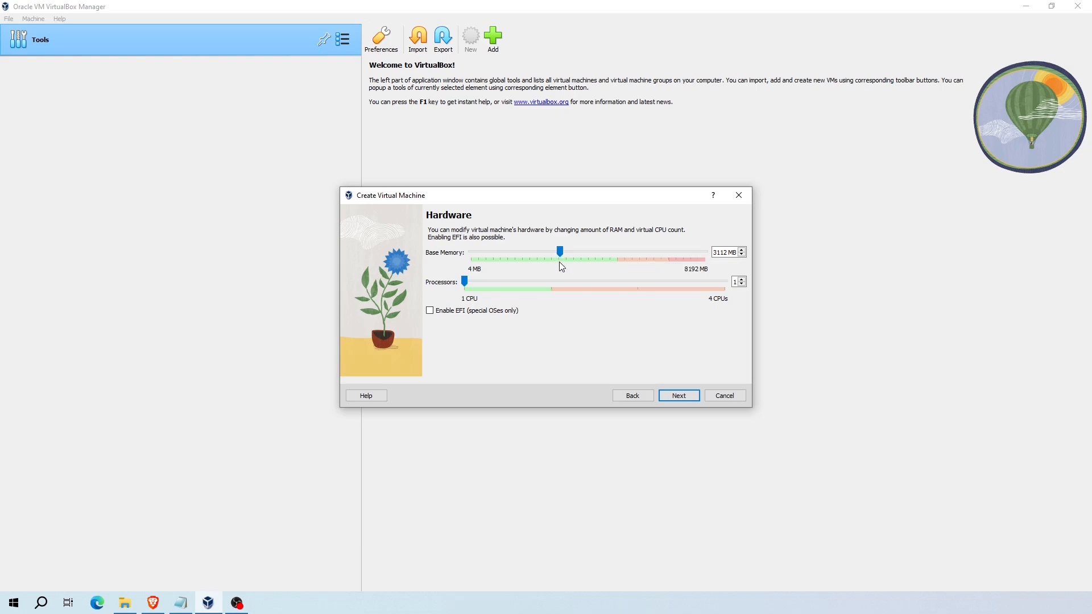
pyautogui.click(551, 281)
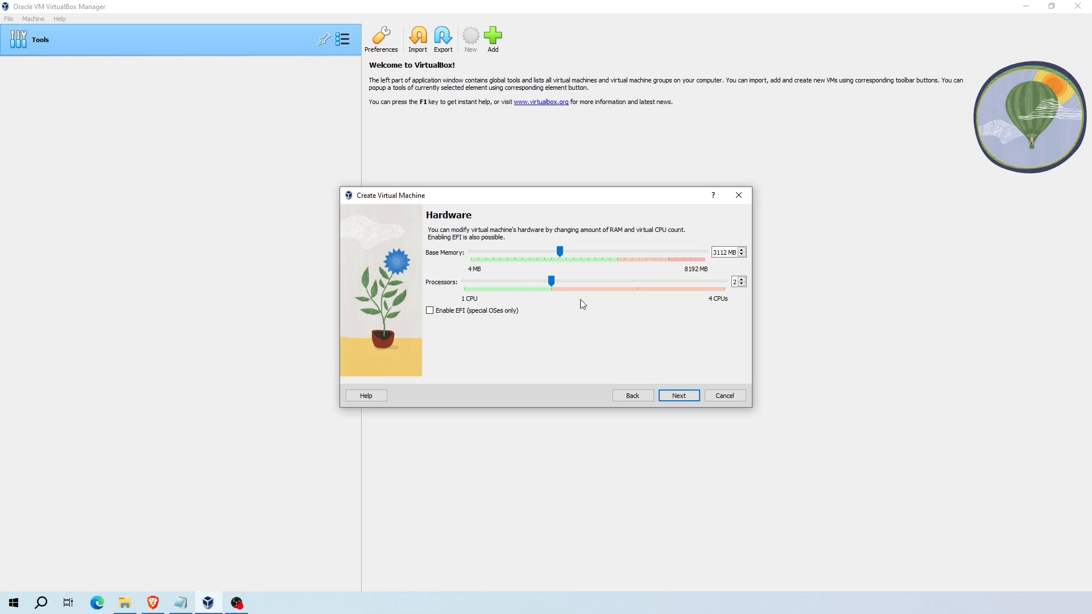
pyautogui.click(679, 396)
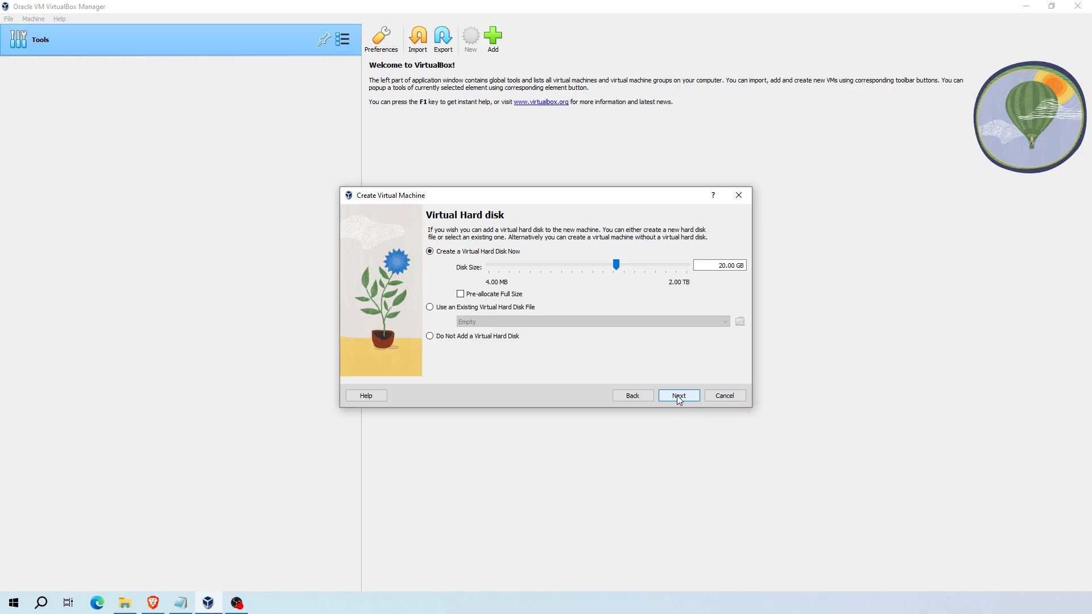
# Step: Change the virtual hard disk size from 20.00 GB to 40.00 GB
pyautogui.click(712, 266)
pyautogui.press('Delete')
pyautogui.write('4')
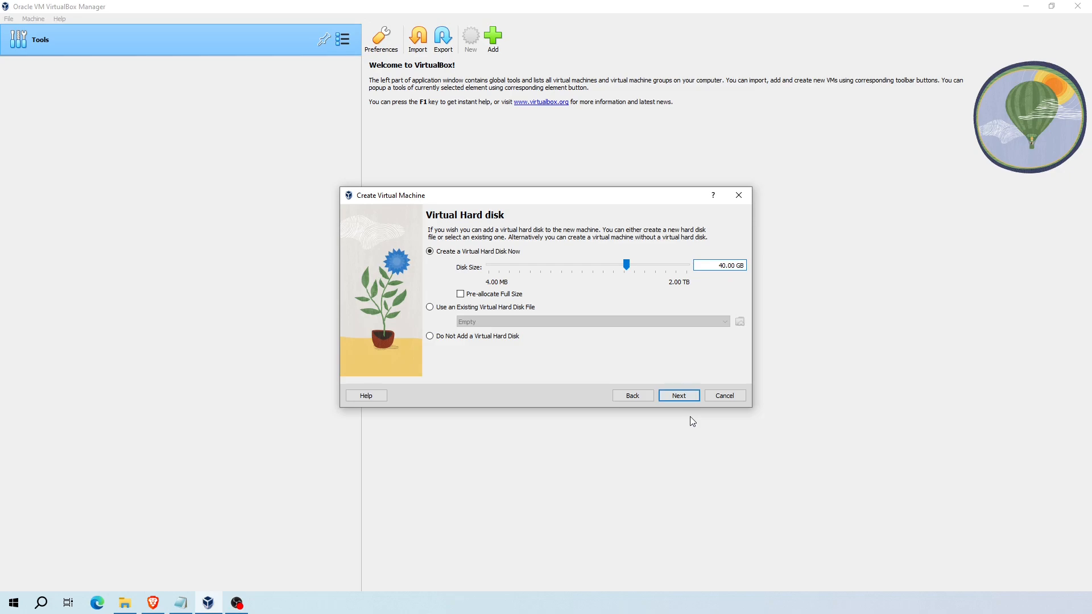
pyautogui.click(689, 398)
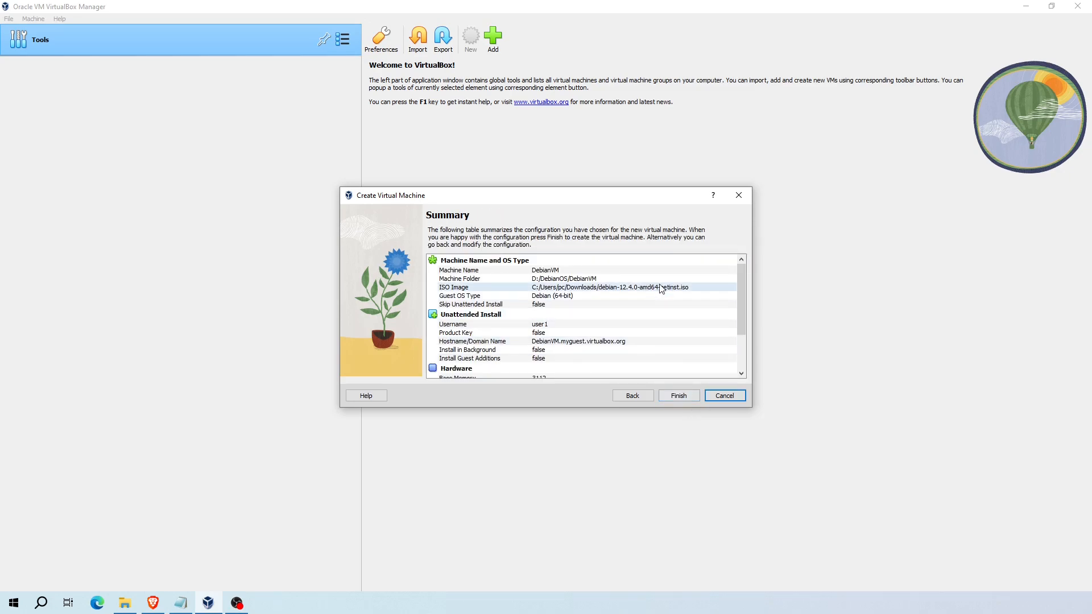
# Step: Review the summary (3112 MB, 2 processors, 40.00 GB disk) and finish creating DebianVM
pyautogui.moveTo(739, 270)
pyautogui.mouseDown()
pyautogui.moveTo(745, 309)
pyautogui.moveTo(746, 253)
pyautogui.mouseUp()
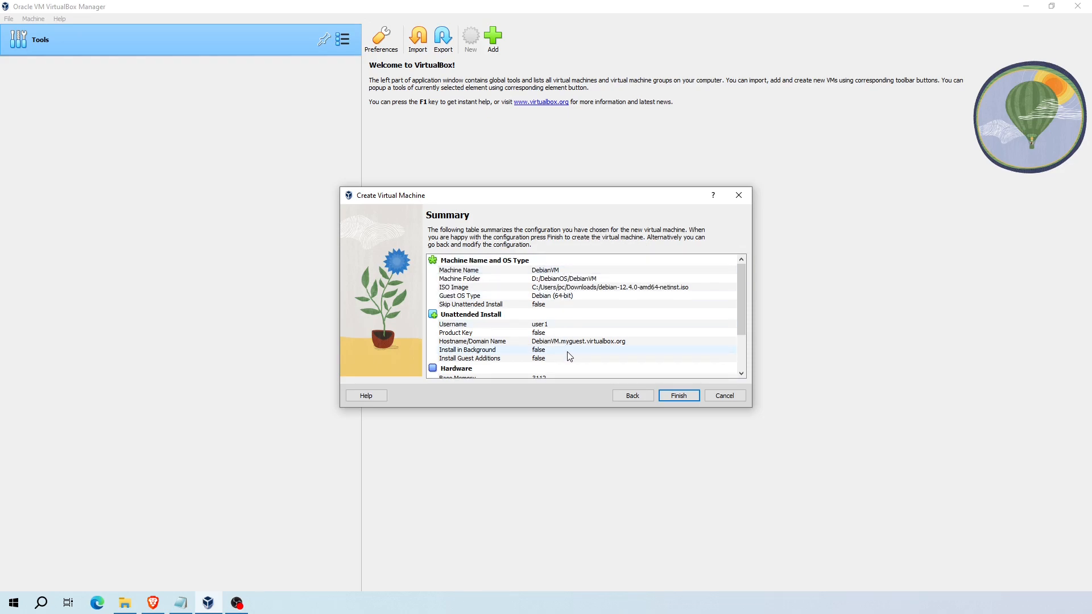
pyautogui.scroll(-2, 570, 357)
pyautogui.click(683, 394)
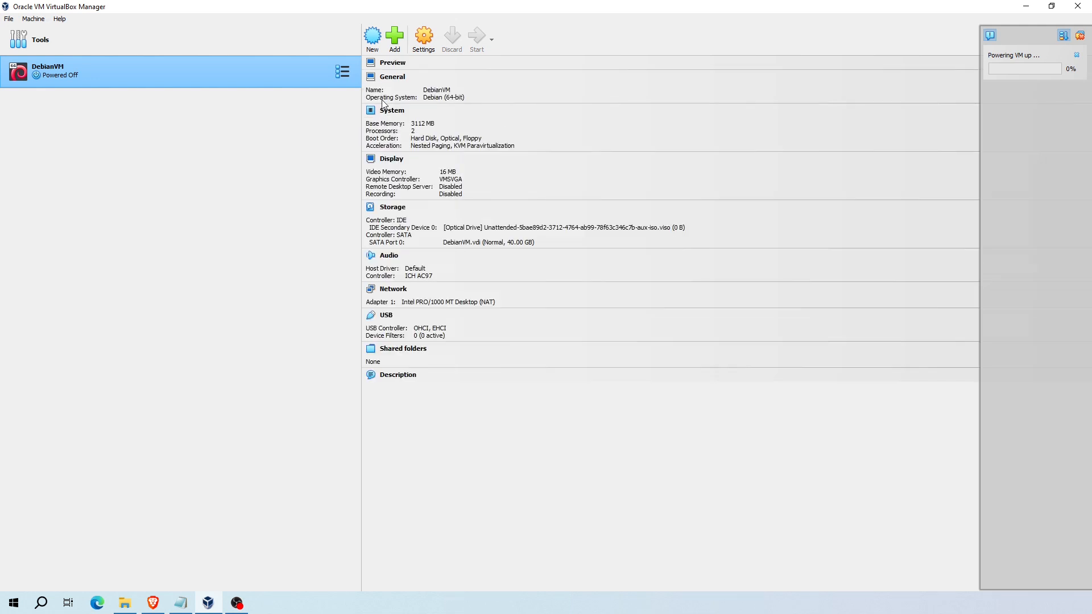
# Step: In DebianVM's Network settings, use Bridged Adapter with Promiscuous Mode 'Allow VMs' and apply
pyautogui.click(426, 41)
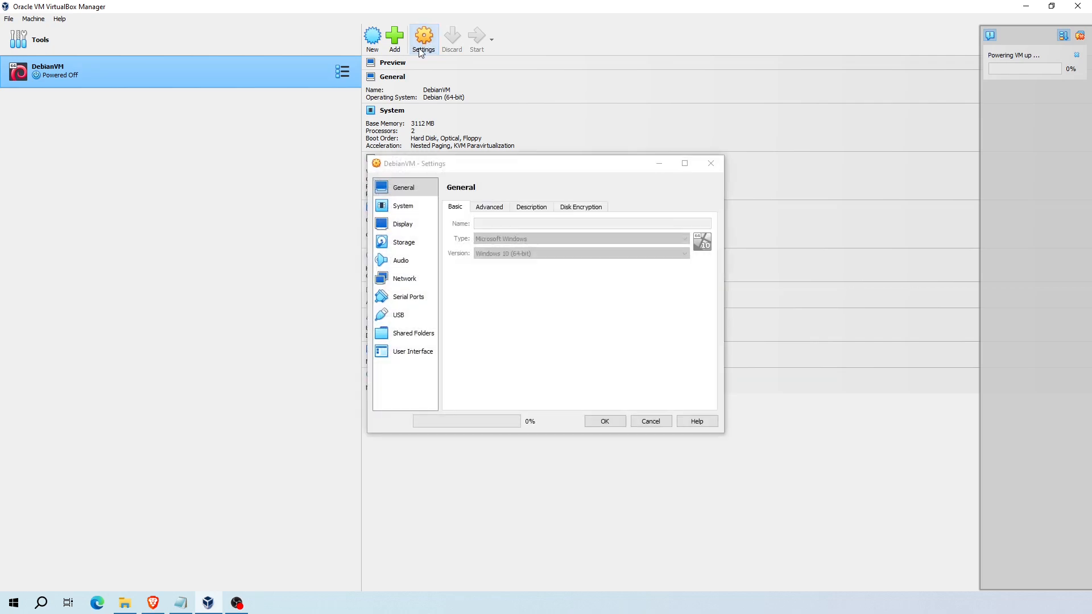
pyautogui.click(404, 282)
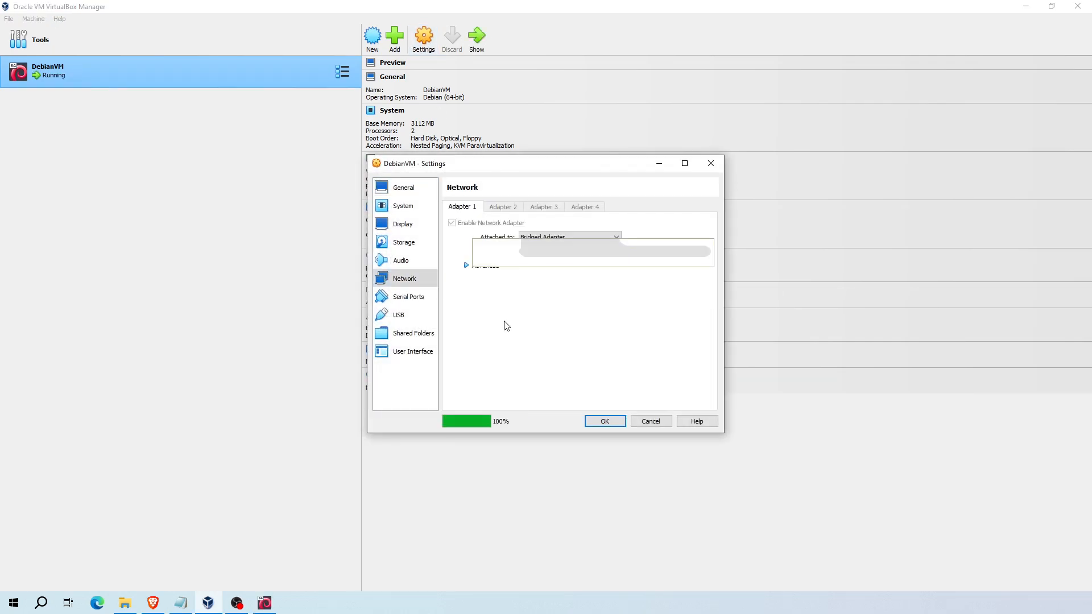
pyautogui.click(618, 238)
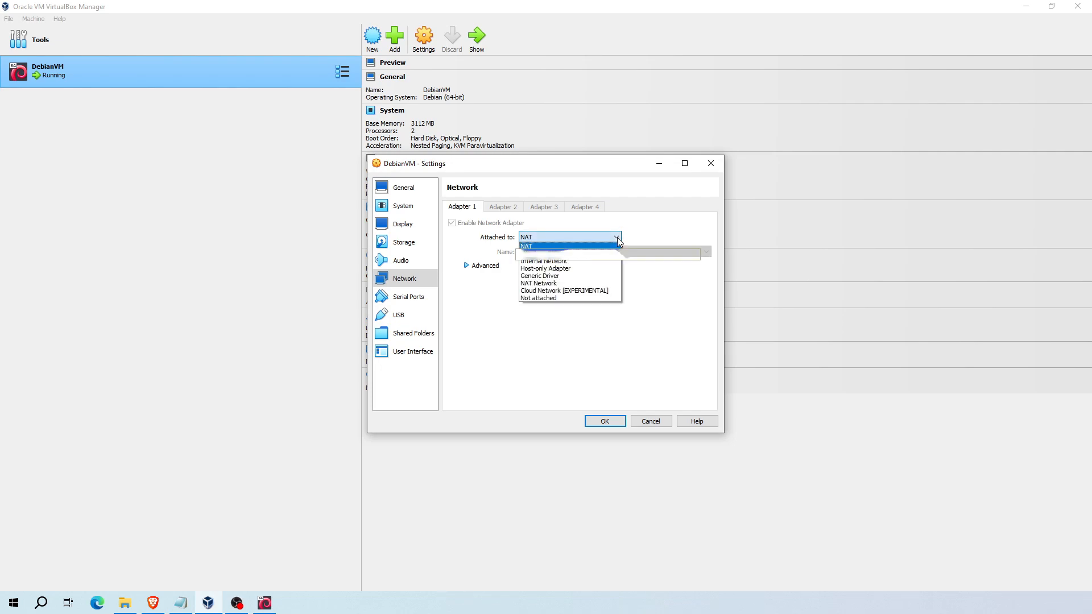
pyautogui.click(571, 256)
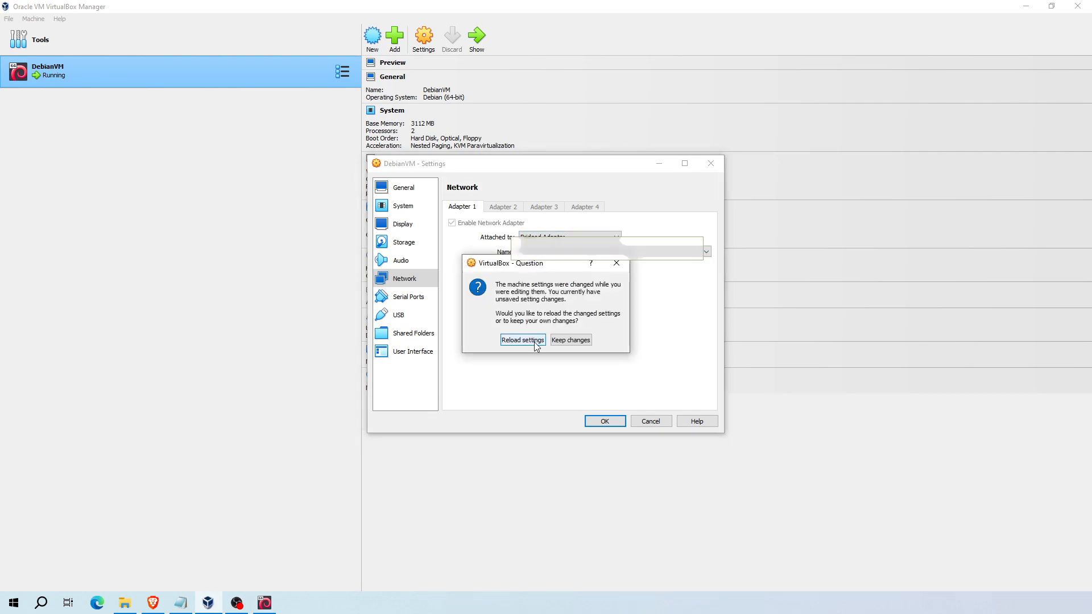
pyautogui.click(534, 342)
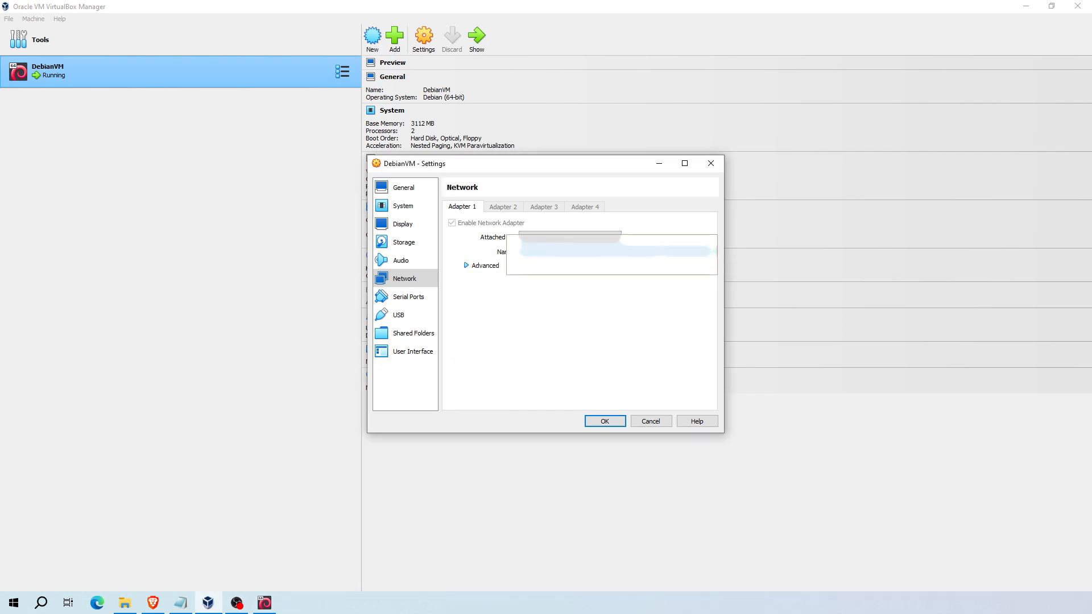
pyautogui.click(59, 60)
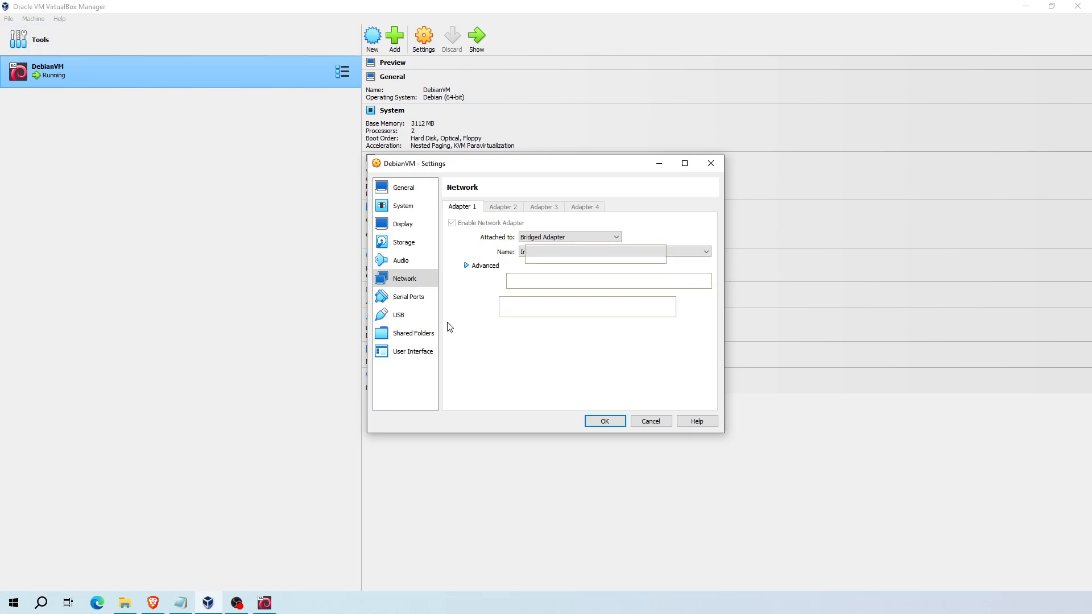
pyautogui.click(467, 265)
pyautogui.click(704, 294)
pyautogui.click(697, 310)
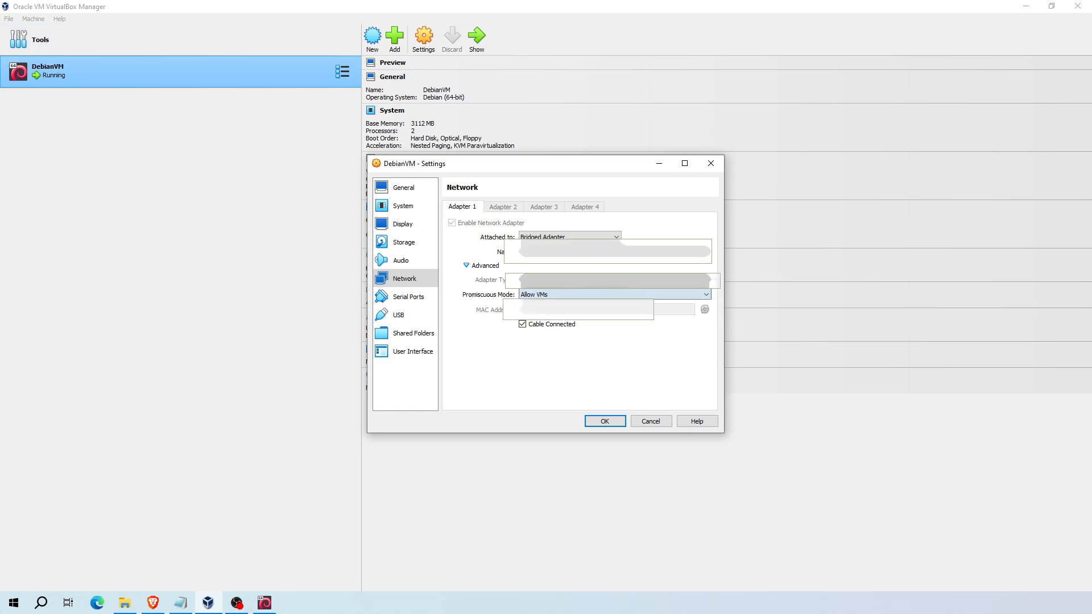
pyautogui.click(608, 421)
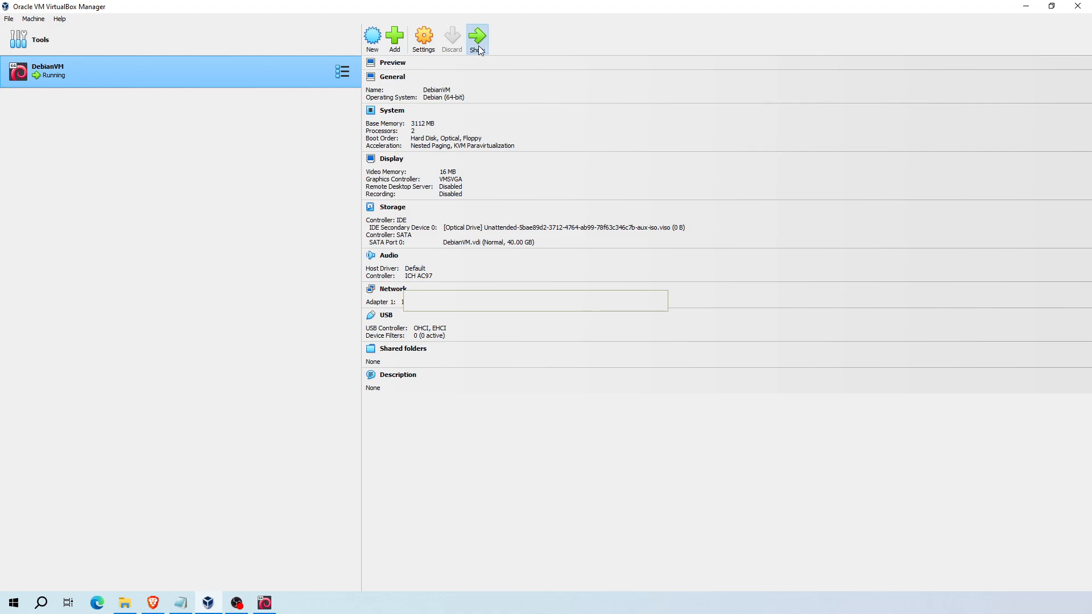
# Step: Show DebianVM's window maximized and let the unattended Debian install finish and reboot
pyautogui.click(479, 47)
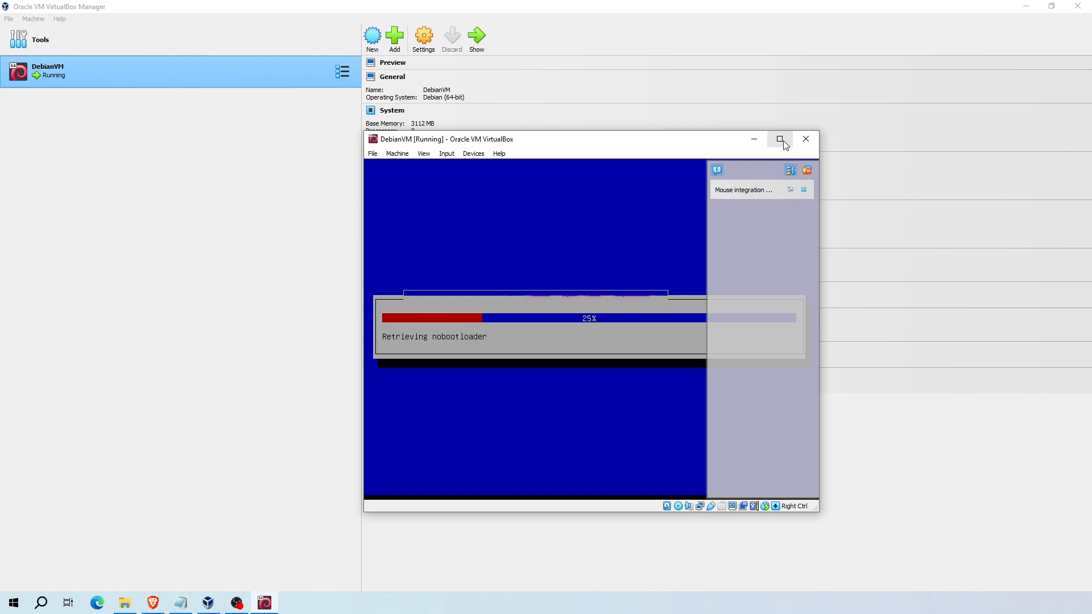
pyautogui.click(780, 140)
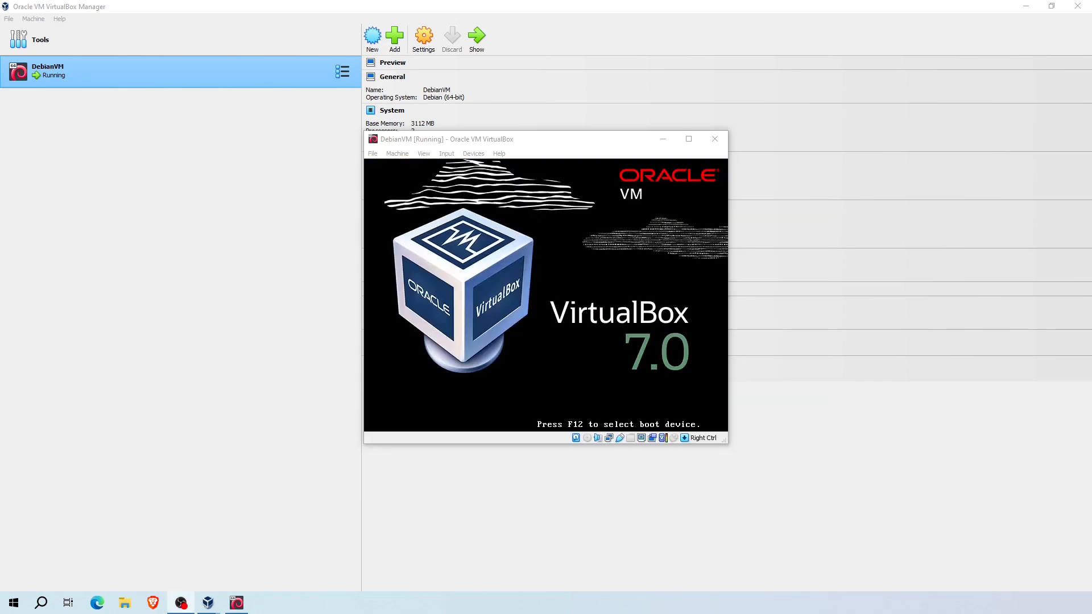
# Step: Boot the default GRUB entry and sign in as user1 to a GNOME Classic session with the account password
pyautogui.press('Return')
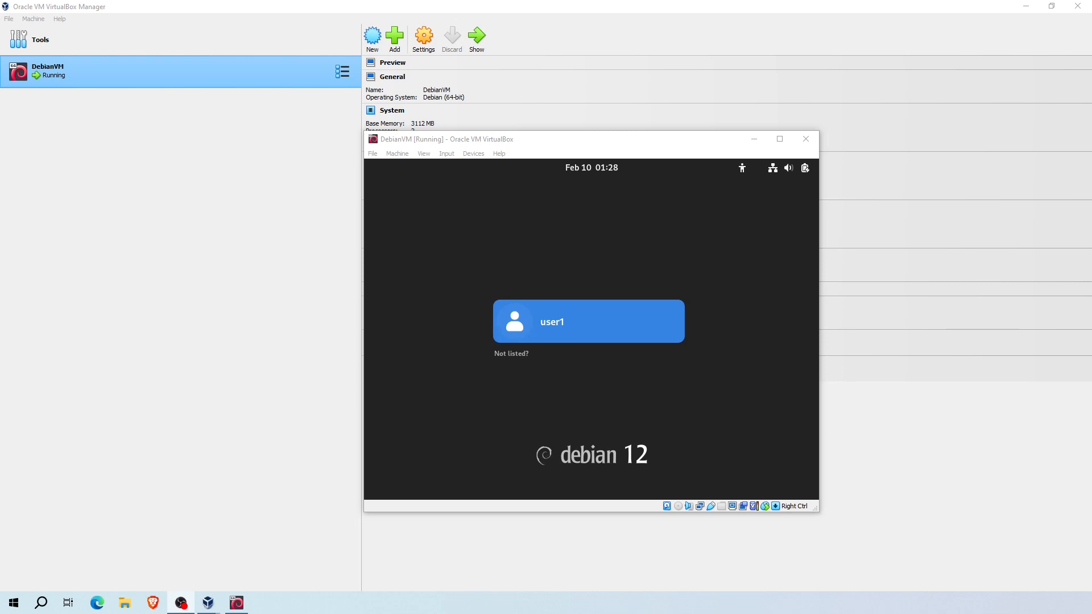
pyautogui.click(536, 335)
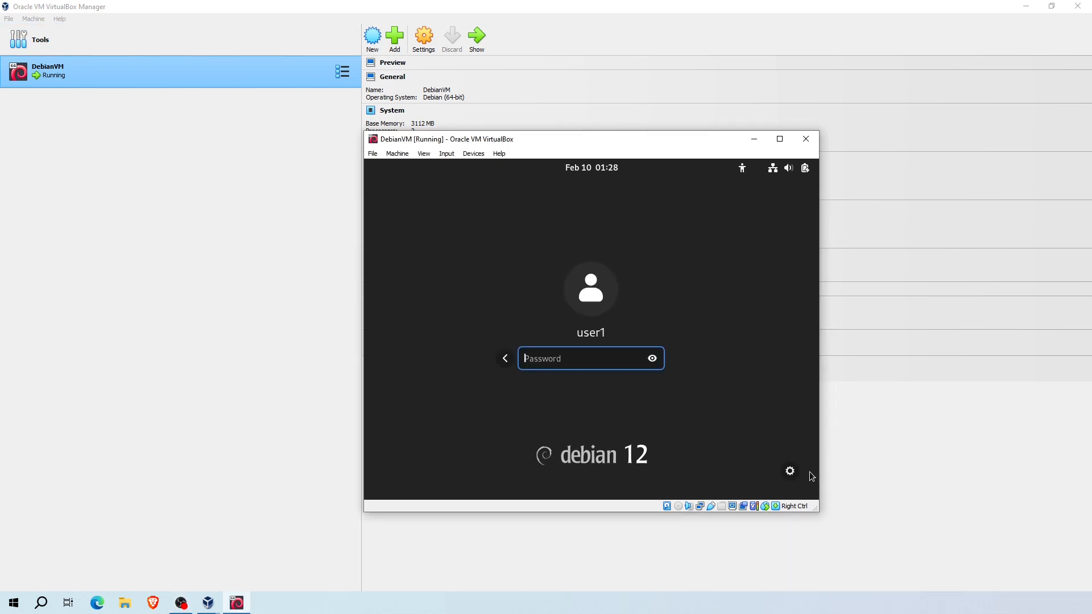
pyautogui.click(791, 472)
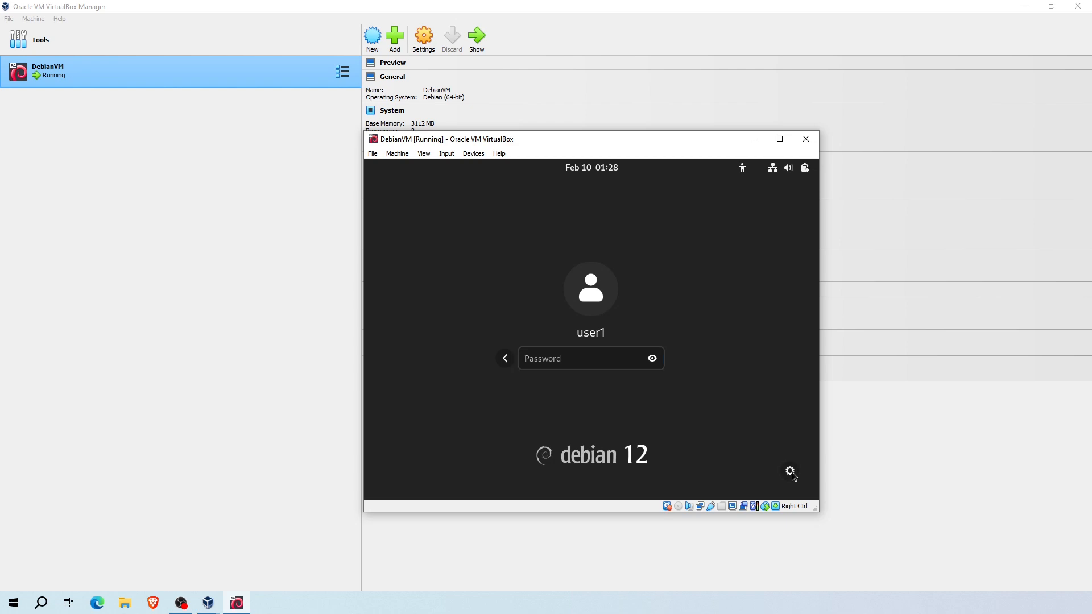
pyautogui.click(791, 471)
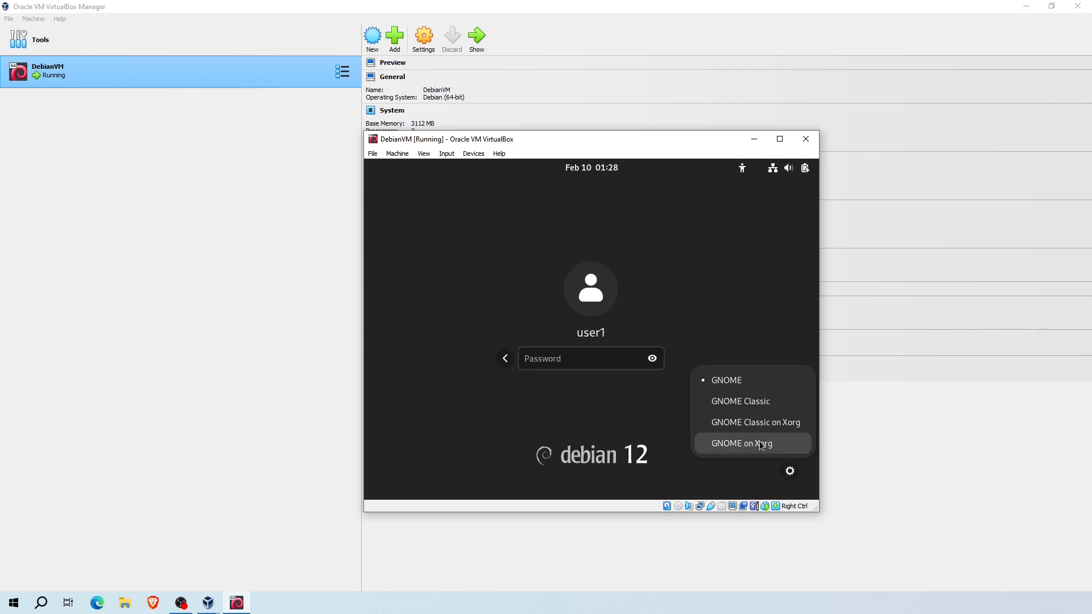
pyautogui.click(738, 402)
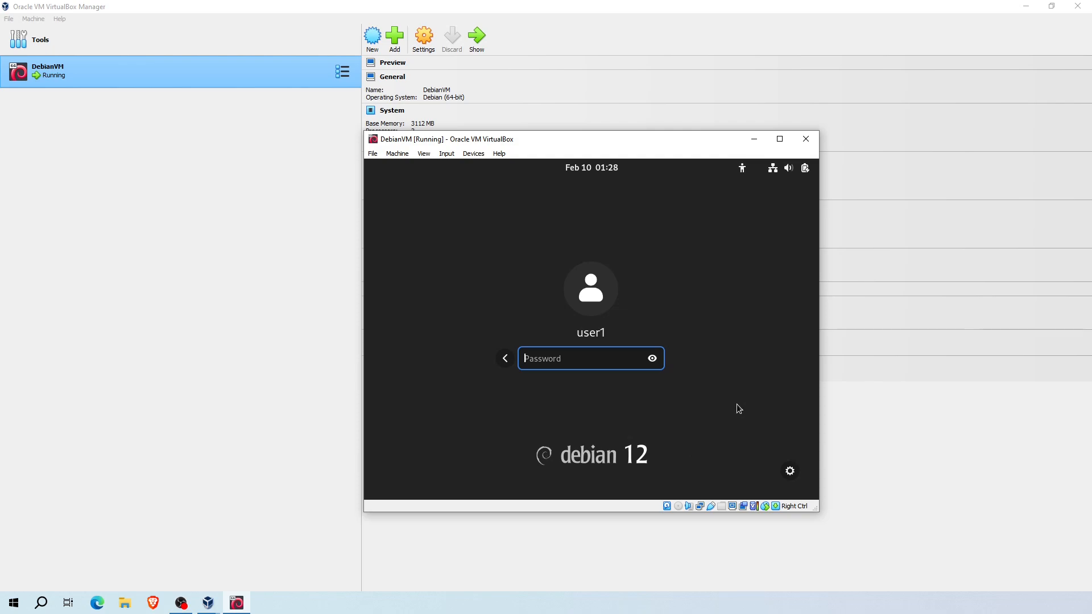
pyautogui.write('user1')
pyautogui.press('Return')
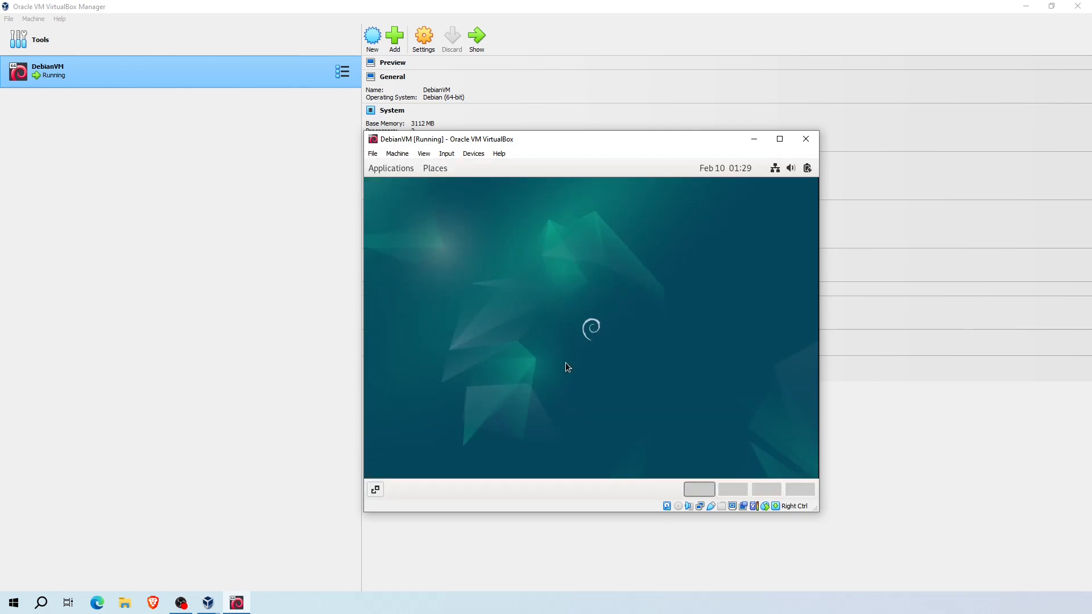